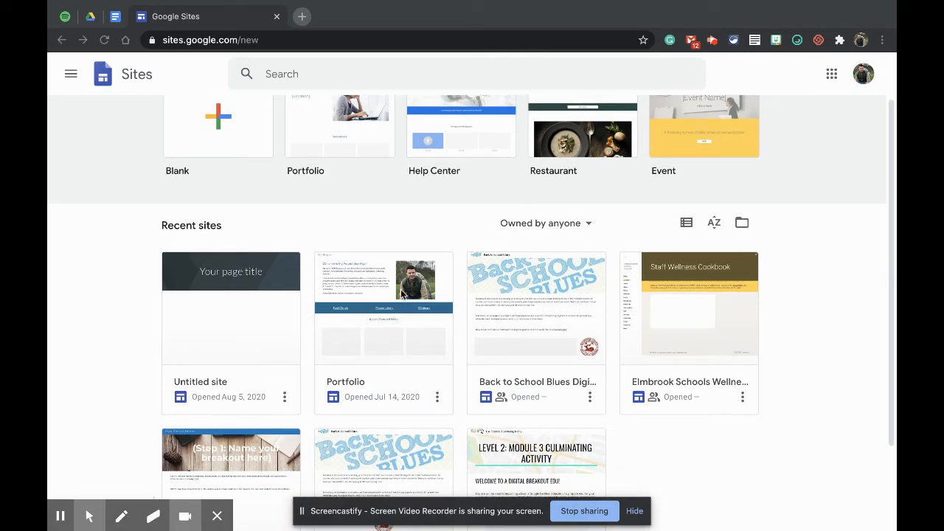
Step: Open the recent site named Untitled site for editing
{"action": "scroll", "coordinate": [360, 328], "scroll_direction": "up", "scroll_amount": 2}
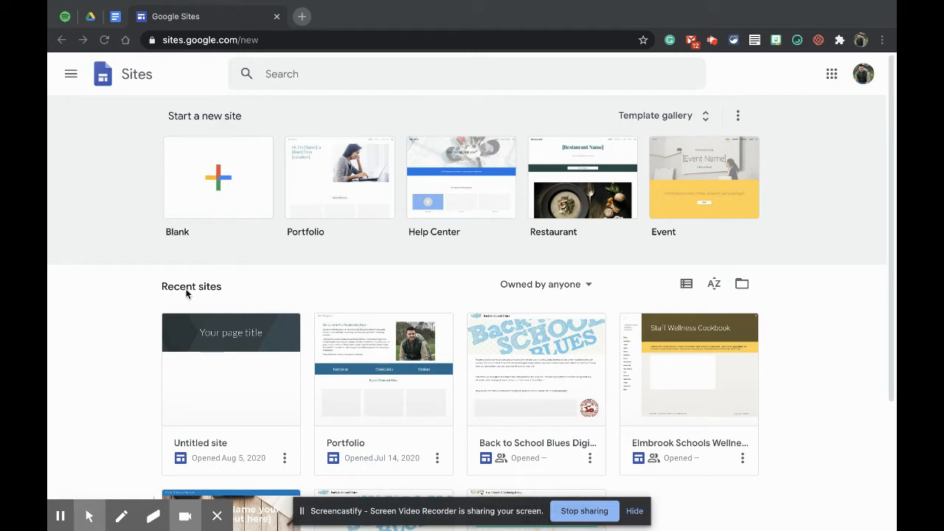
{"action": "left_click", "coordinate": [265, 377]}
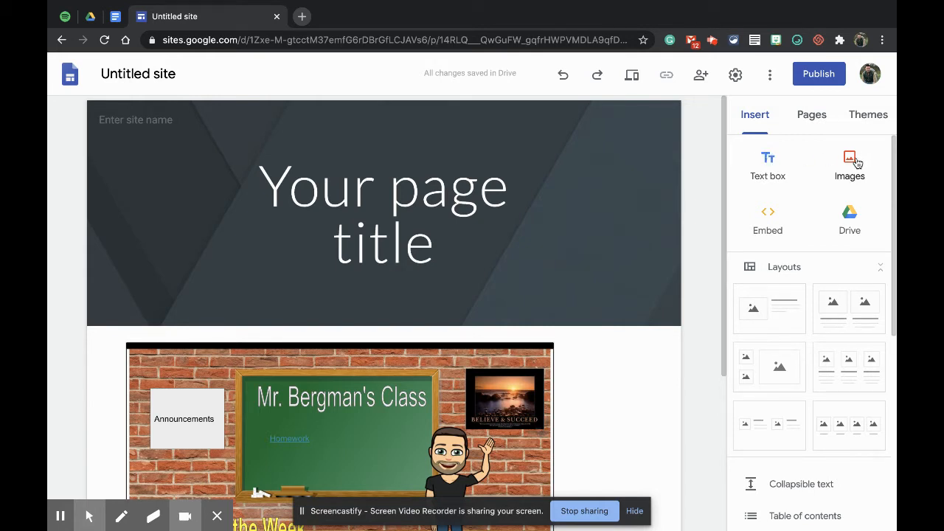
Step: Insert the layout with two side-by-side image placeholders and captions below the embedded slides
{"action": "left_click", "coordinate": [844, 225]}
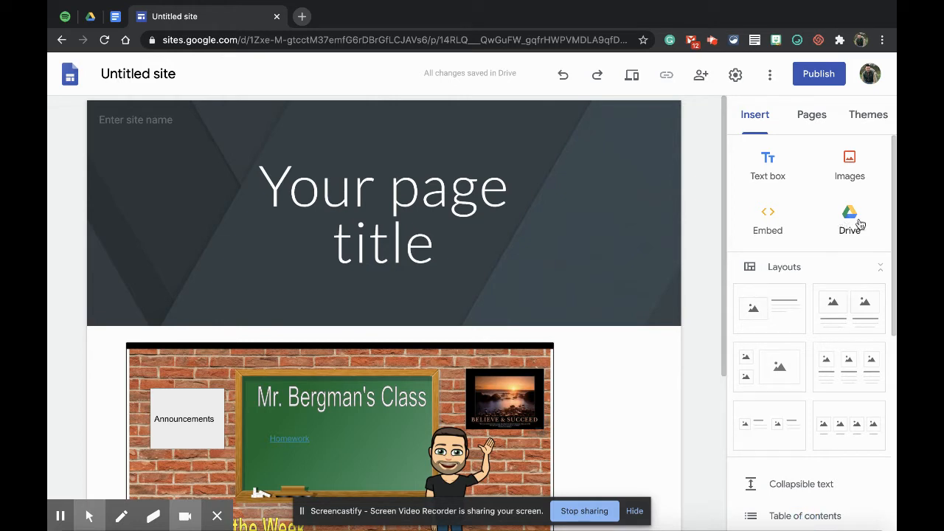
{"action": "scroll", "coordinate": [849, 217], "scroll_direction": "down", "scroll_amount": 2}
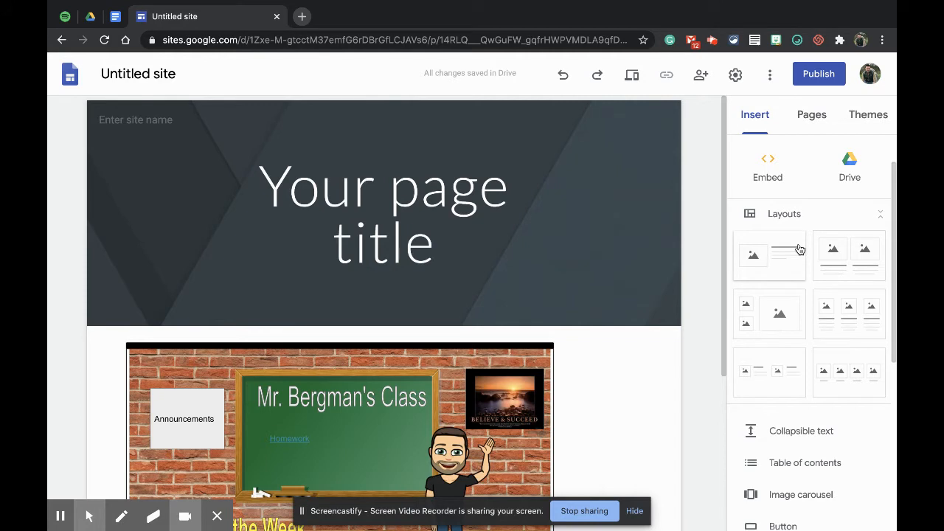
{"action": "left_click", "coordinate": [878, 219]}
{"action": "left_click", "coordinate": [878, 220]}
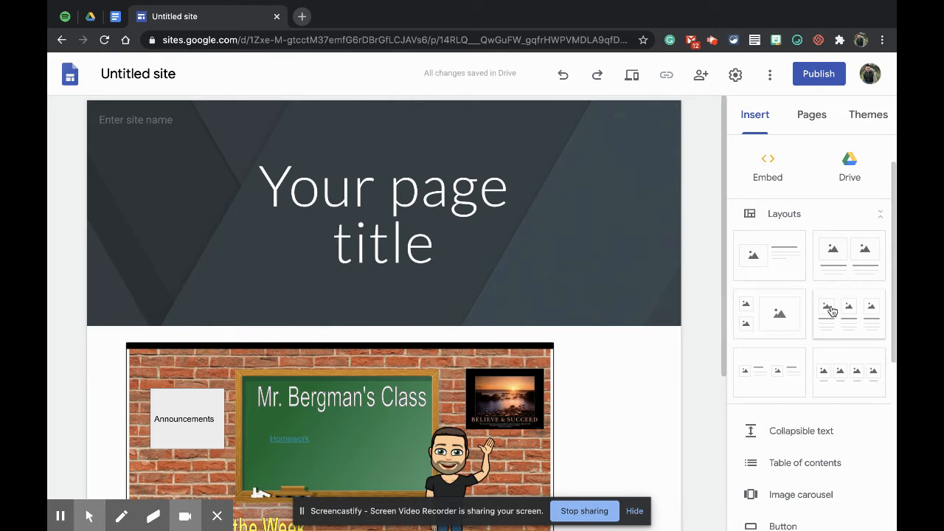
{"action": "left_click", "coordinate": [841, 265]}
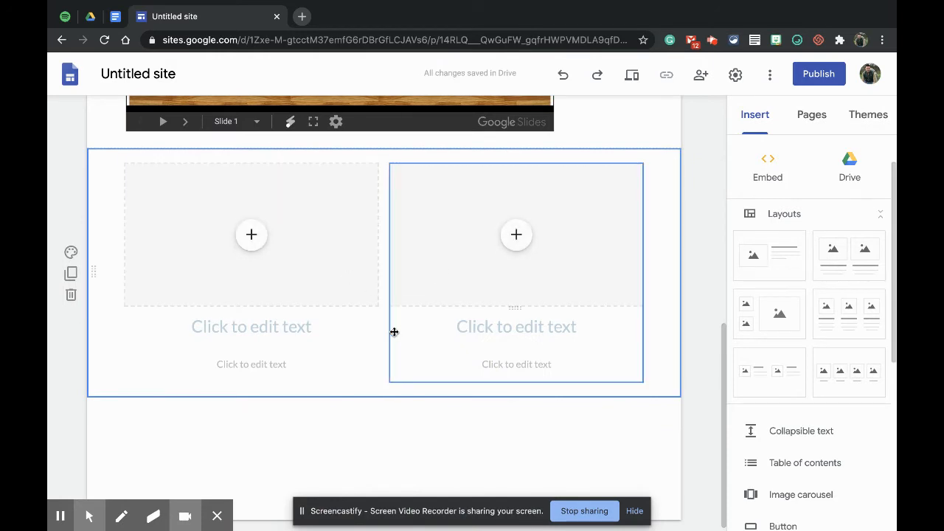
{"action": "left_click", "coordinate": [526, 243]}
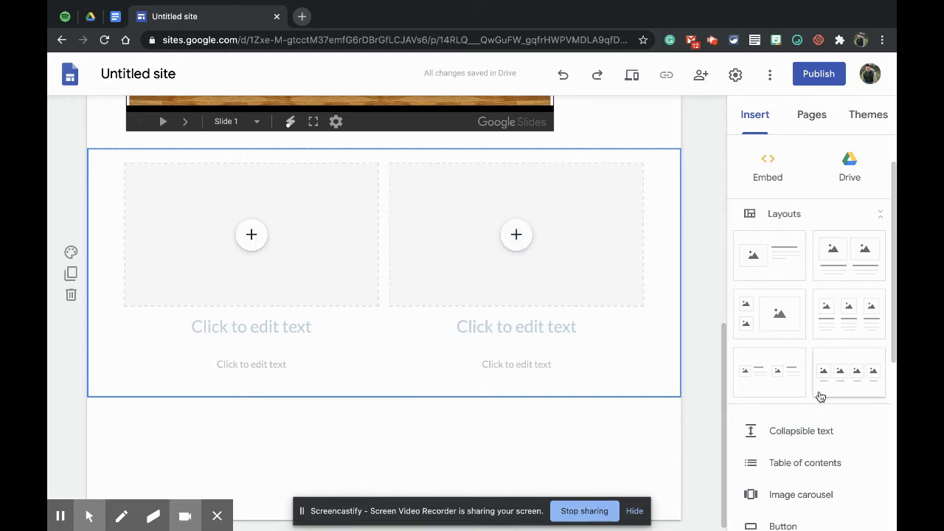
Step: Add a collapsible text block below the two-image layout and fill its body with the lines adsf, asdf, sd and asdfas
{"action": "scroll", "coordinate": [804, 391], "scroll_direction": "down", "scroll_amount": 1}
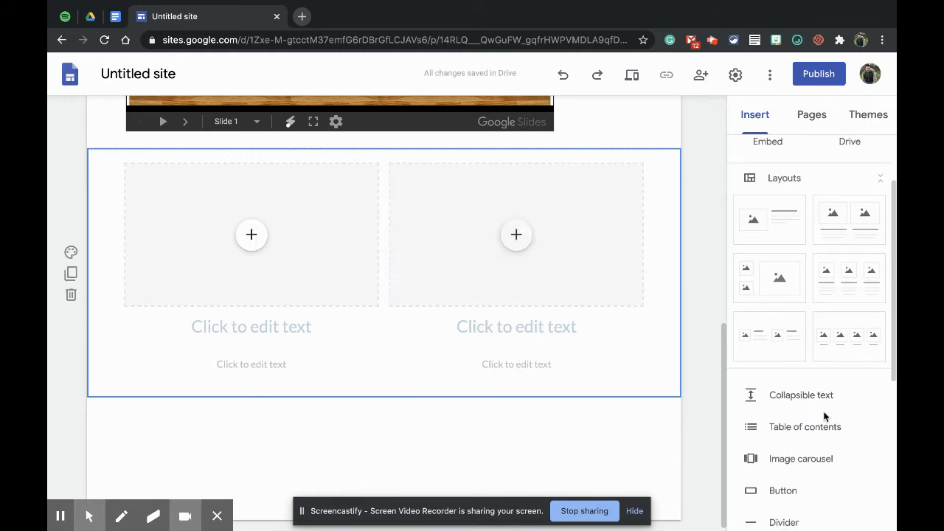
{"action": "scroll", "coordinate": [824, 413], "scroll_direction": "down", "scroll_amount": 4}
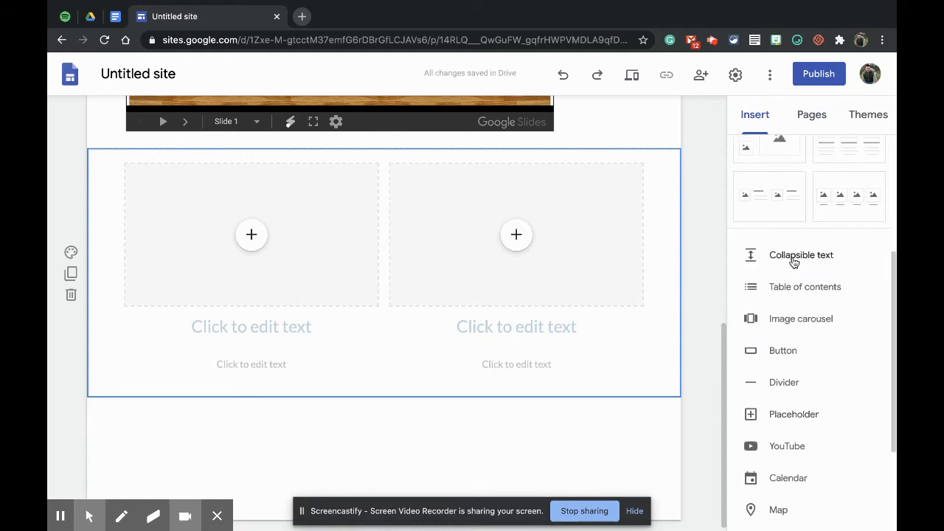
{"action": "left_click", "coordinate": [790, 263]}
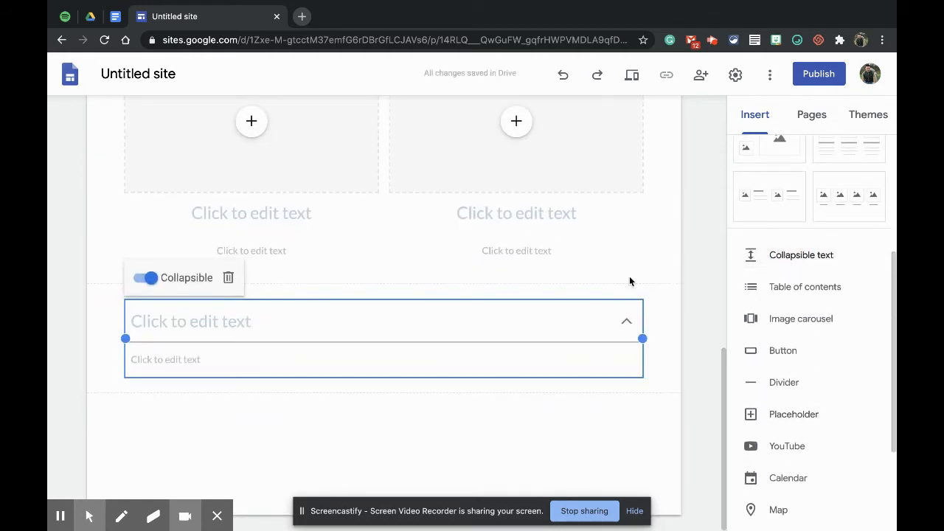
{"action": "left_click", "coordinate": [277, 361]}
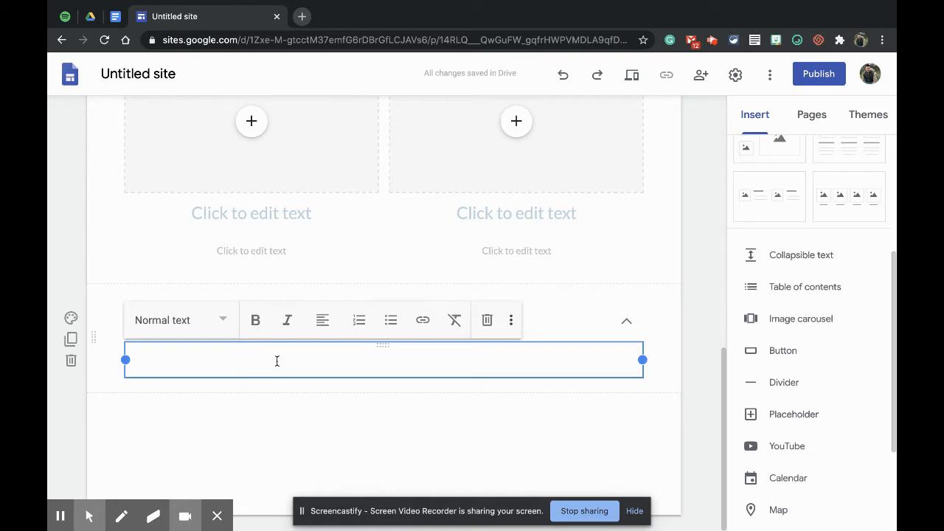
{"action": "type", "text": "adsf"}
{"action": "key", "text": "Return"}
{"action": "key", "text": "Return"}
{"action": "type", "text": "asdf"}
{"action": "key", "text": "Return"}
{"action": "type", "text": "sd"}
{"action": "key", "text": "Return"}
{"action": "type", "text": "asdfas"}
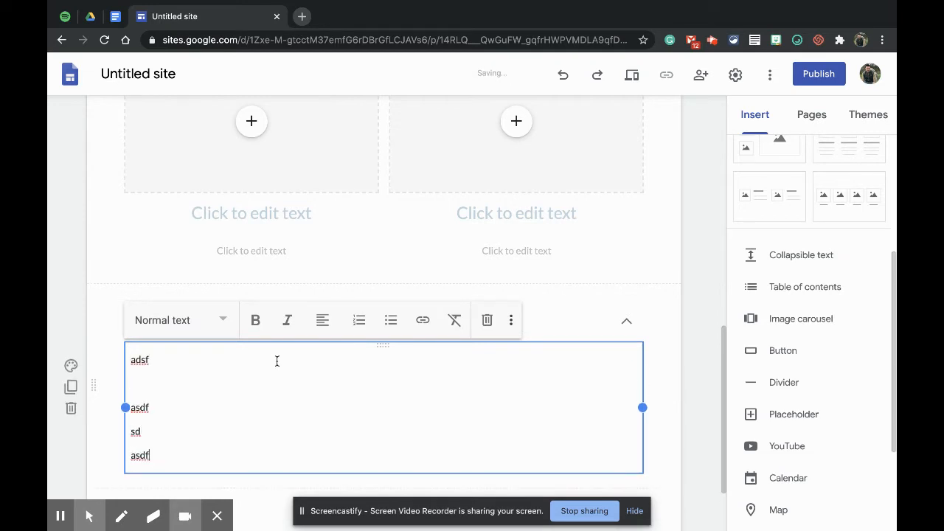
{"action": "key", "text": "Return"}
Step: Collapse and expand the collapsible text block several times to check how its body hides, leaving it collapsed
{"action": "left_click", "coordinate": [551, 312]}
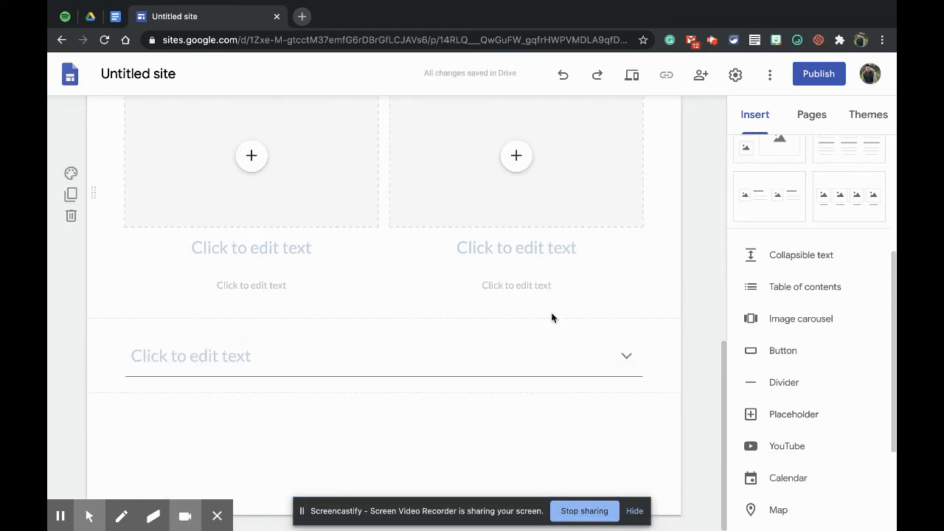
{"action": "left_click", "coordinate": [626, 357]}
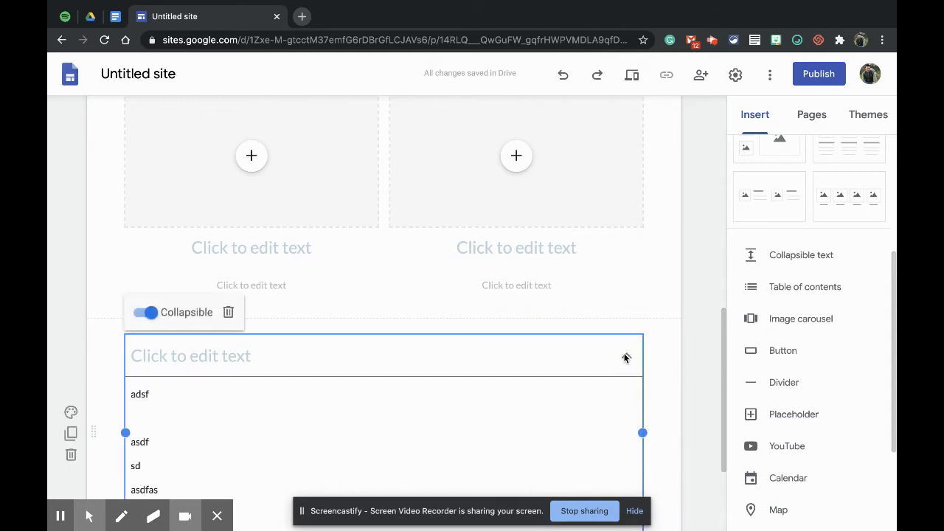
{"action": "left_click", "coordinate": [626, 357]}
{"action": "left_click", "coordinate": [627, 357]}
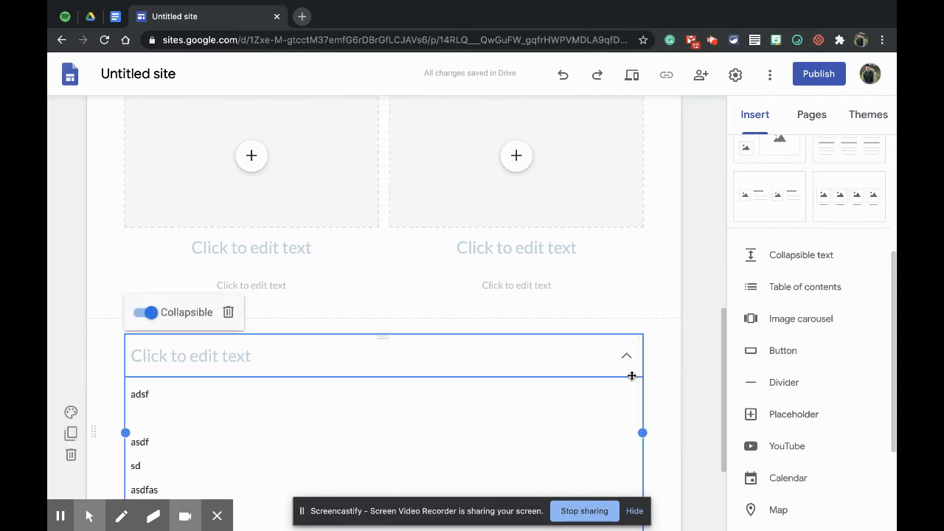
{"action": "scroll", "coordinate": [632, 377], "scroll_direction": "down", "scroll_amount": 2}
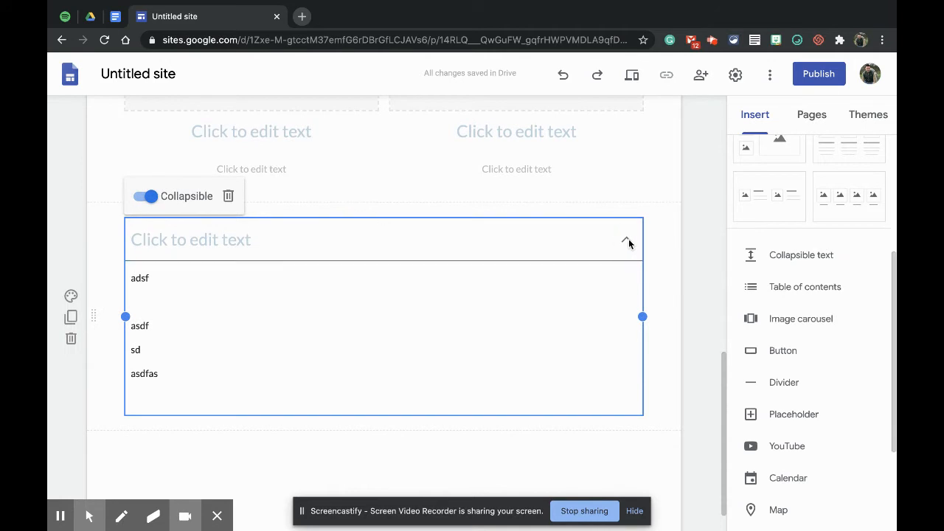
{"action": "left_click", "coordinate": [437, 240]}
{"action": "left_click", "coordinate": [626, 361]}
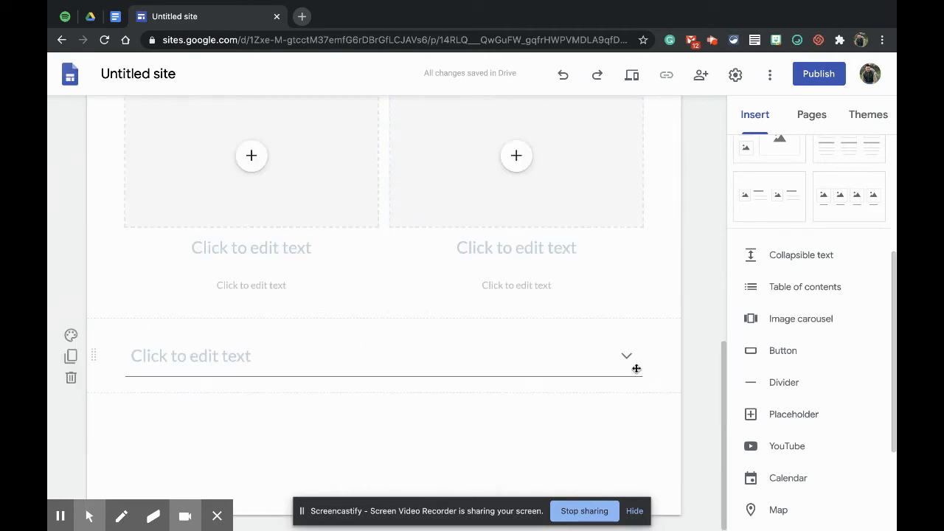
{"action": "left_click", "coordinate": [626, 359]}
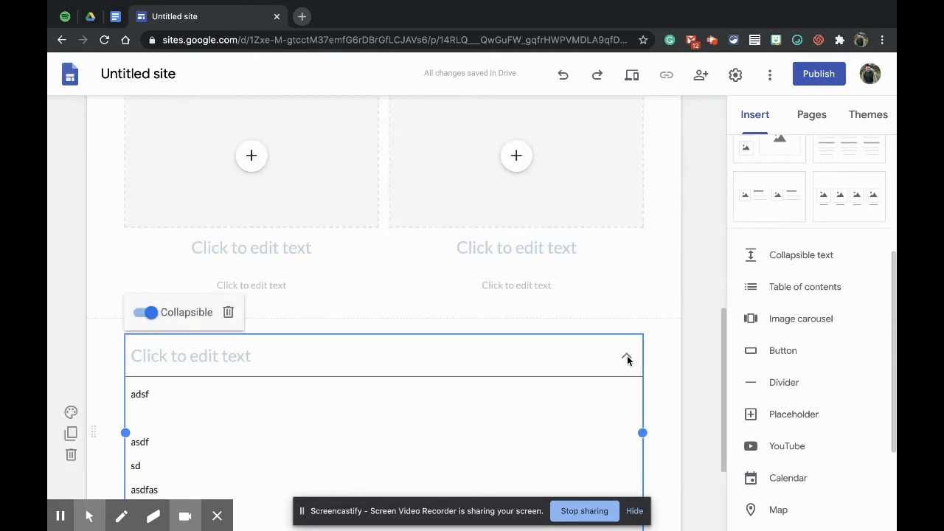
{"action": "left_click", "coordinate": [628, 360]}
{"action": "left_click", "coordinate": [659, 371]}
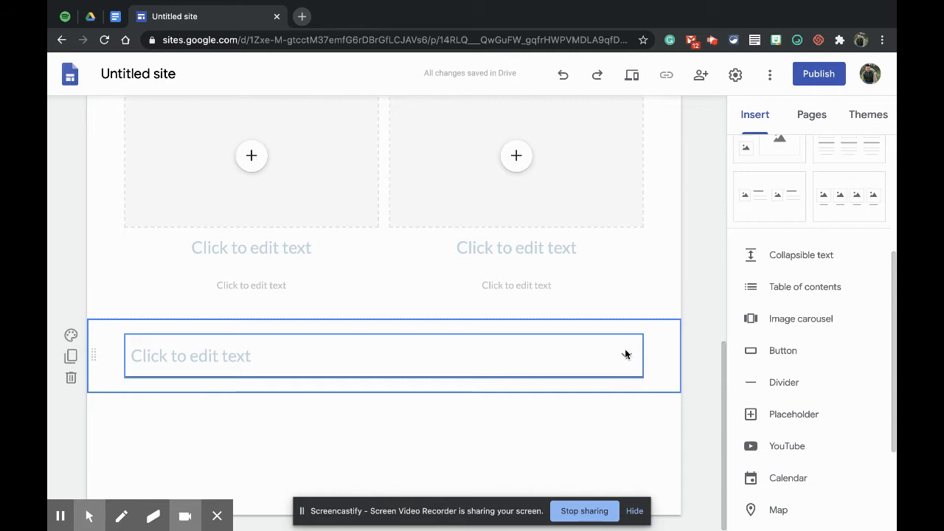
Step: Insert the YouTube video Classkick Math Problem from the uploaded videos below the collapsible text
{"action": "scroll", "coordinate": [790, 356], "scroll_direction": "down", "scroll_amount": 1}
{"action": "scroll", "coordinate": [791, 356], "scroll_direction": "down", "scroll_amount": 2}
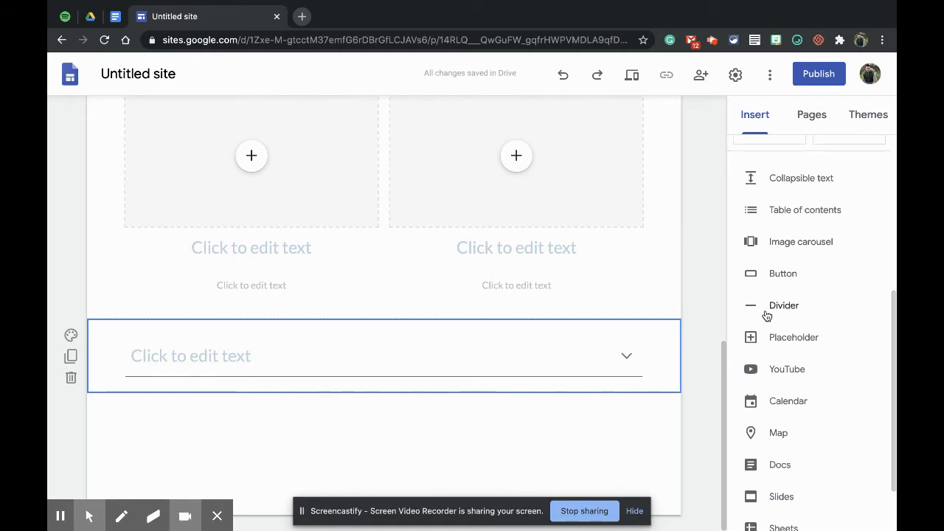
{"action": "scroll", "coordinate": [764, 349], "scroll_direction": "down", "scroll_amount": 2}
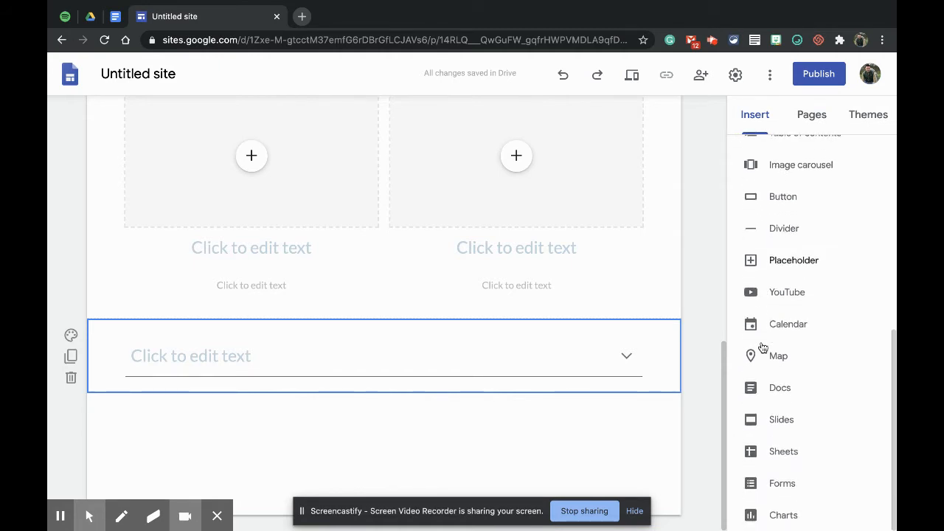
{"action": "left_click", "coordinate": [788, 292]}
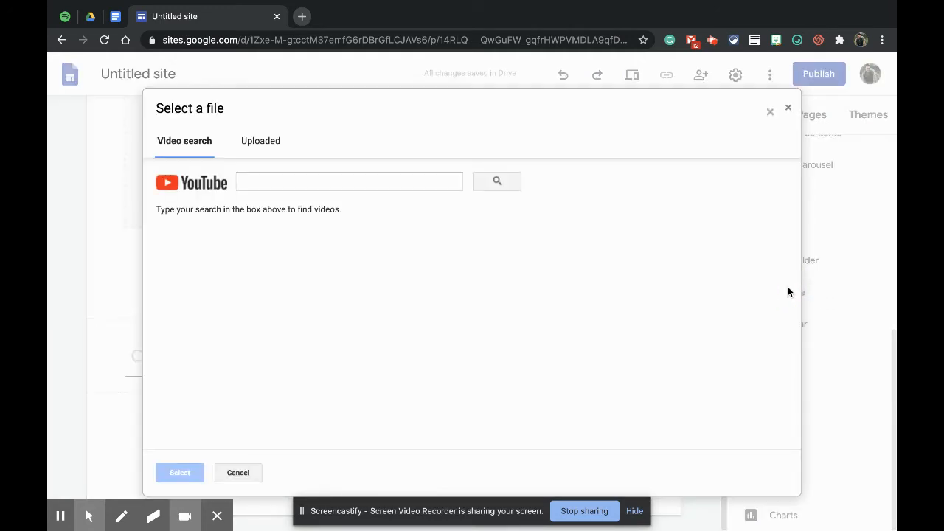
{"action": "left_click", "coordinate": [264, 150]}
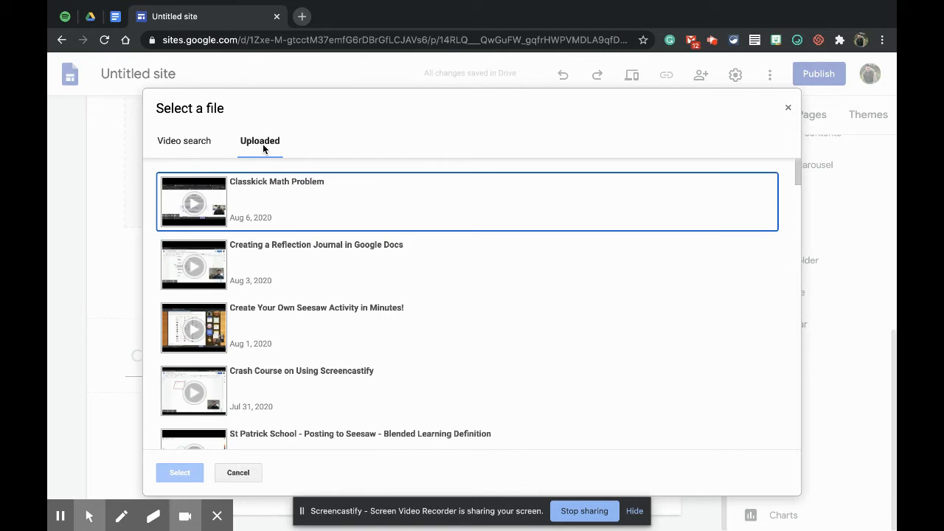
{"action": "left_click", "coordinate": [275, 217]}
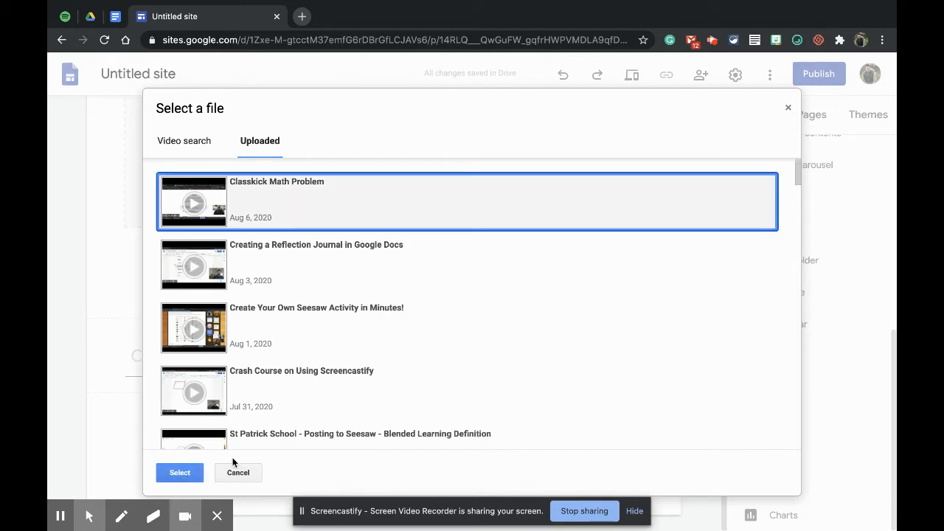
{"action": "left_click", "coordinate": [191, 469]}
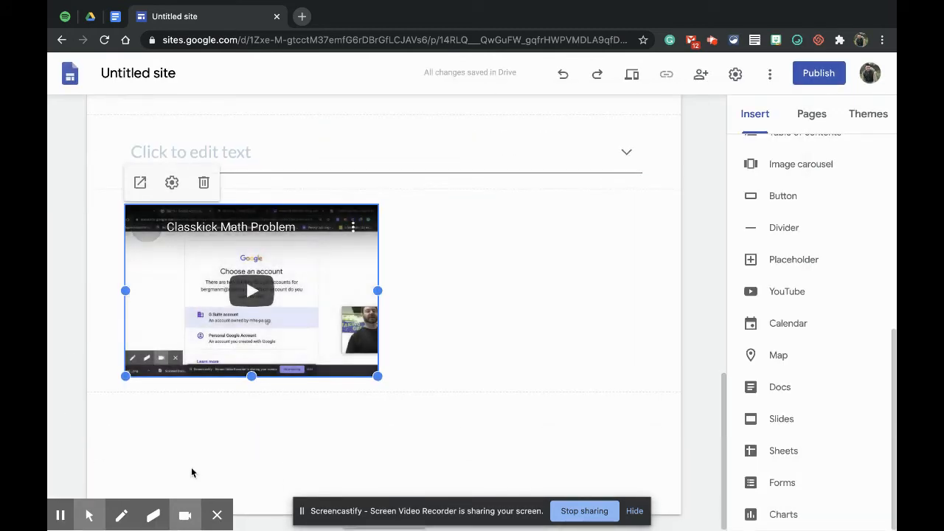
Step: Enlarge the Classkick Math Problem video and center it horizontally in its section
{"action": "left_click", "coordinate": [331, 256]}
{"action": "left_click_drag", "start_coordinate": [332, 256], "coordinate": [413, 386]}
{"action": "left_click", "coordinate": [504, 376]}
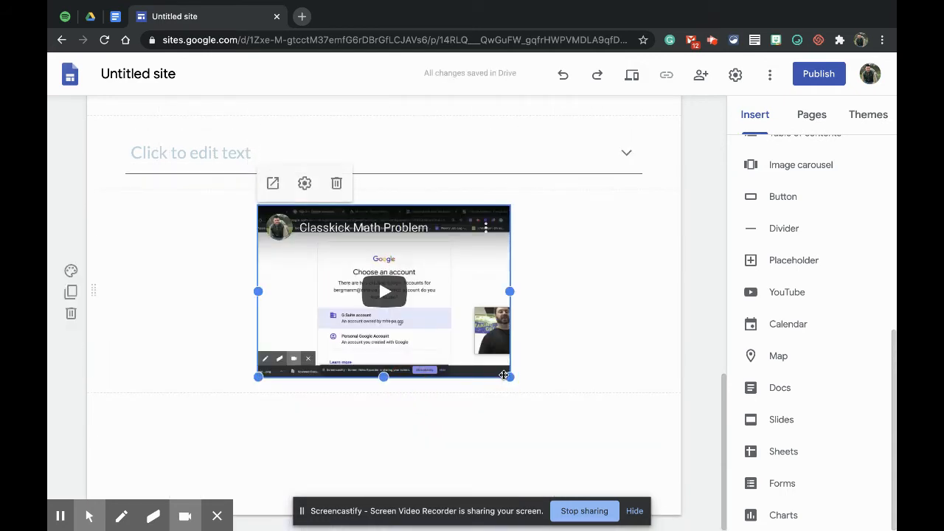
{"action": "left_click_drag", "start_coordinate": [509, 377], "coordinate": [598, 438]}
{"action": "left_click_drag", "start_coordinate": [548, 353], "coordinate": [419, 366]}
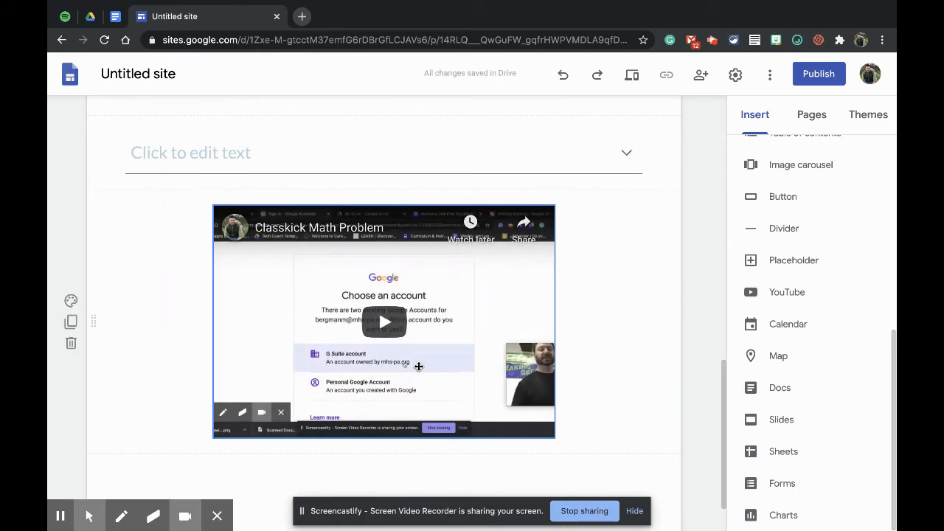
Step: Insert the 5th Grade LA calendar below the video and enlarge it to about three quarters of the content width
{"action": "scroll", "coordinate": [663, 340], "scroll_direction": "down", "scroll_amount": 2}
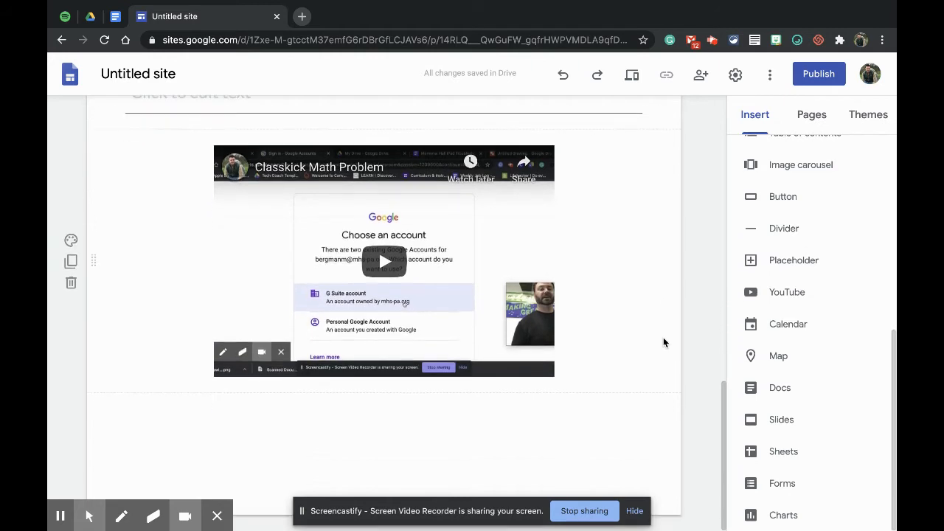
{"action": "left_click", "coordinate": [782, 324]}
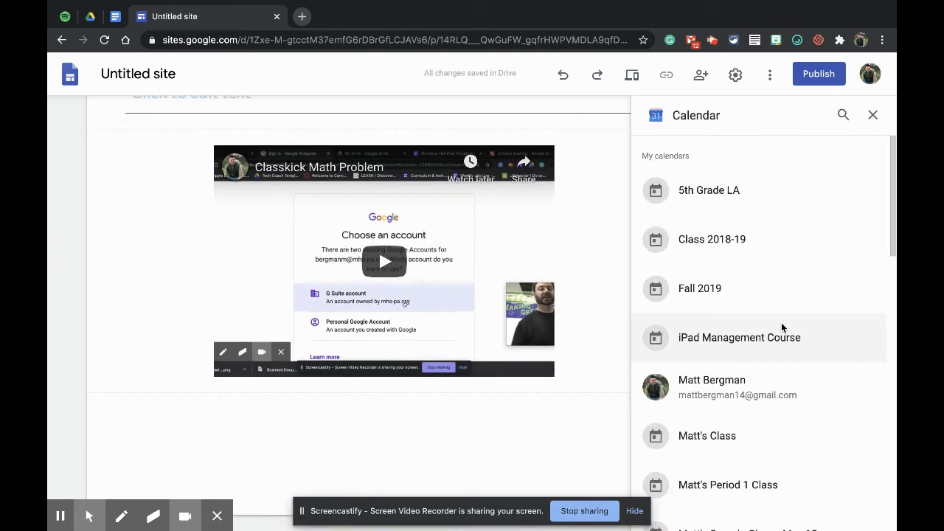
{"action": "scroll", "coordinate": [782, 325], "scroll_direction": "down", "scroll_amount": 5}
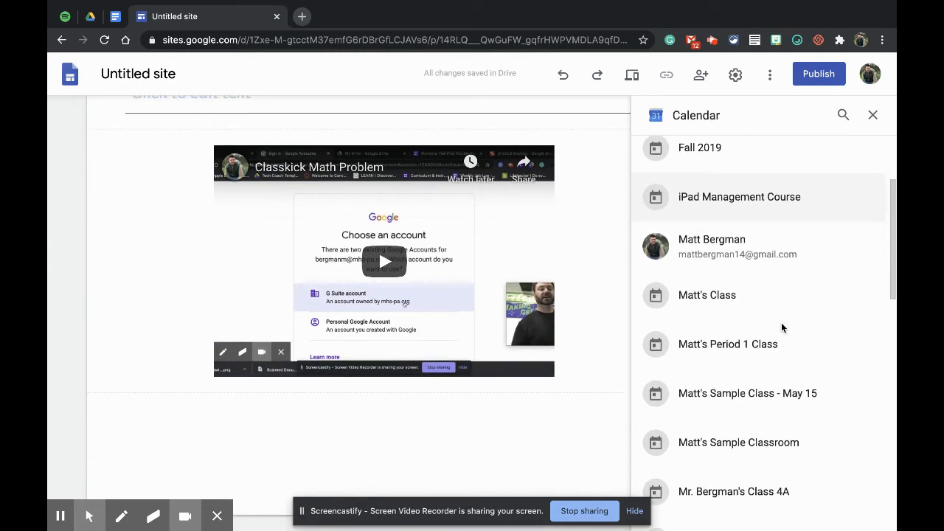
{"action": "scroll", "coordinate": [782, 327], "scroll_direction": "down", "scroll_amount": 7}
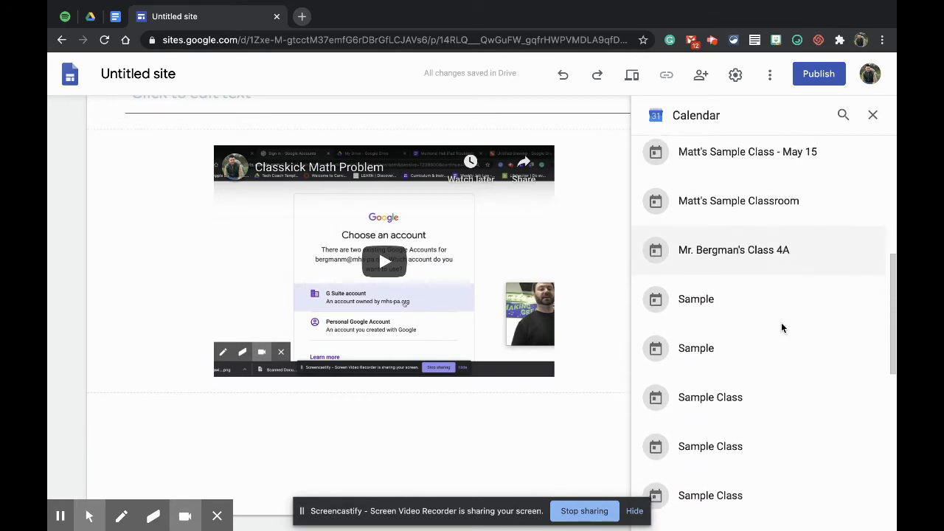
{"action": "scroll", "coordinate": [782, 328], "scroll_direction": "up", "scroll_amount": 10}
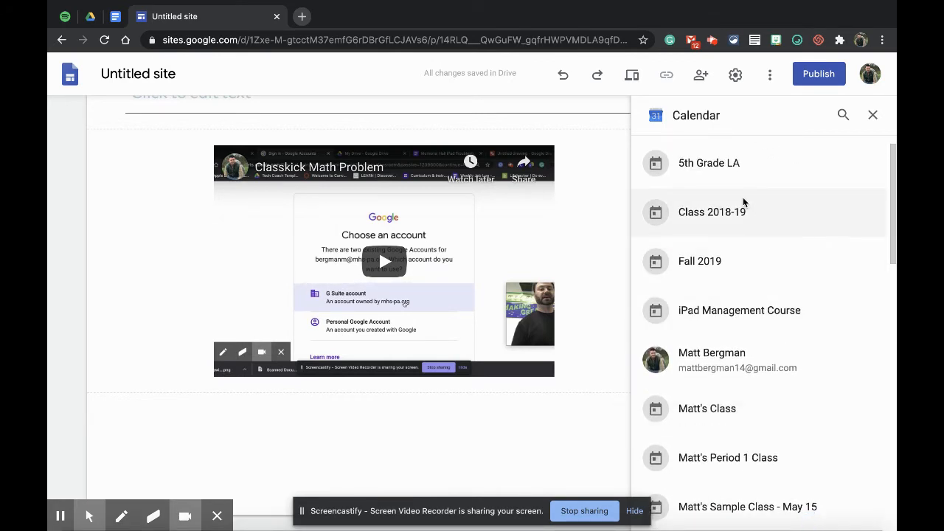
{"action": "left_click", "coordinate": [739, 180]}
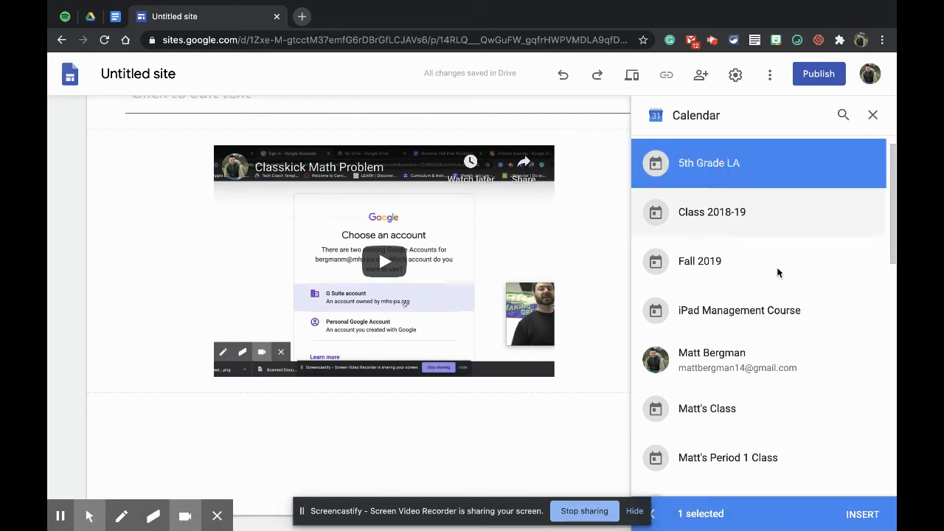
{"action": "left_click", "coordinate": [864, 521]}
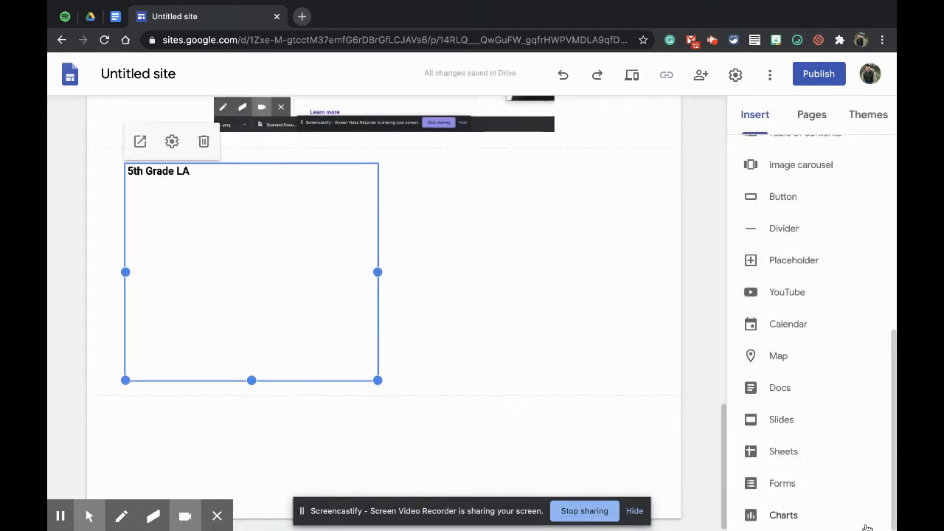
{"action": "left_click_drag", "start_coordinate": [378, 380], "coordinate": [520, 426]}
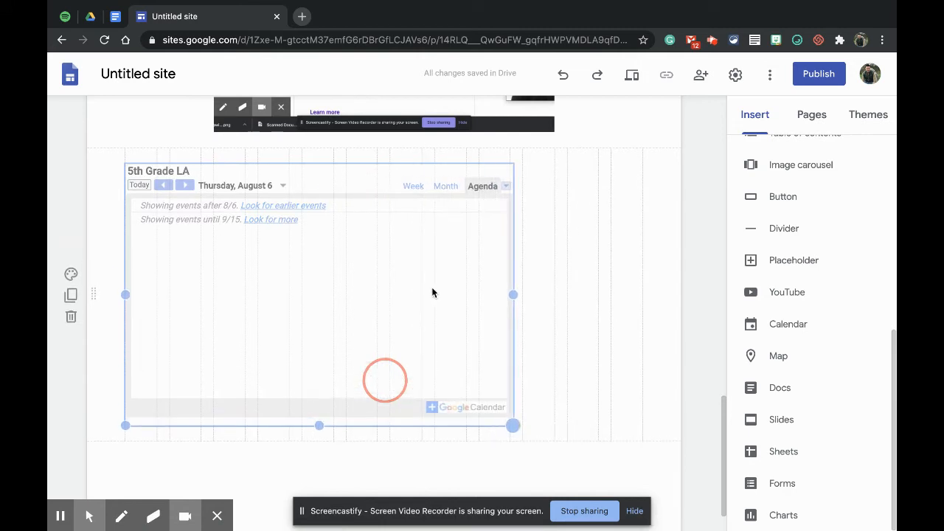
Step: Center the 5th Grade LA calendar horizontally in its section, aligned with the video above
{"action": "left_click_drag", "start_coordinate": [424, 274], "coordinate": [389, 333]}
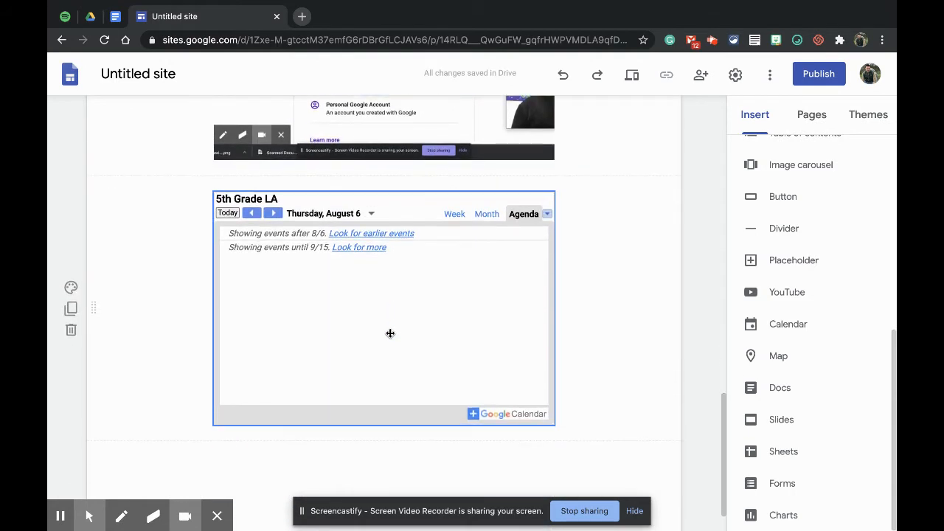
{"action": "left_click", "coordinate": [590, 362]}
{"action": "left_click", "coordinate": [523, 342]}
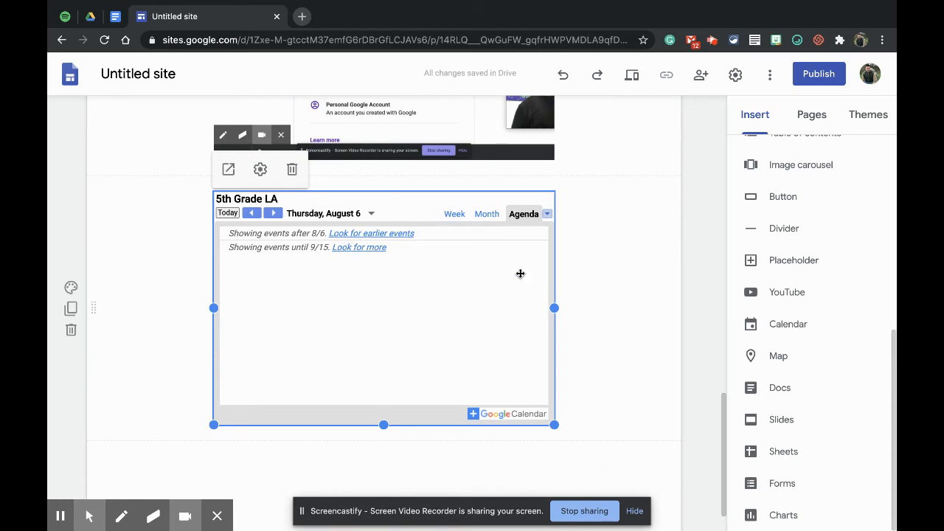
Step: Set the 5th Grade LA calendar's view mode to Week in its settings
{"action": "left_click", "coordinate": [593, 308]}
{"action": "left_click", "coordinate": [493, 301]}
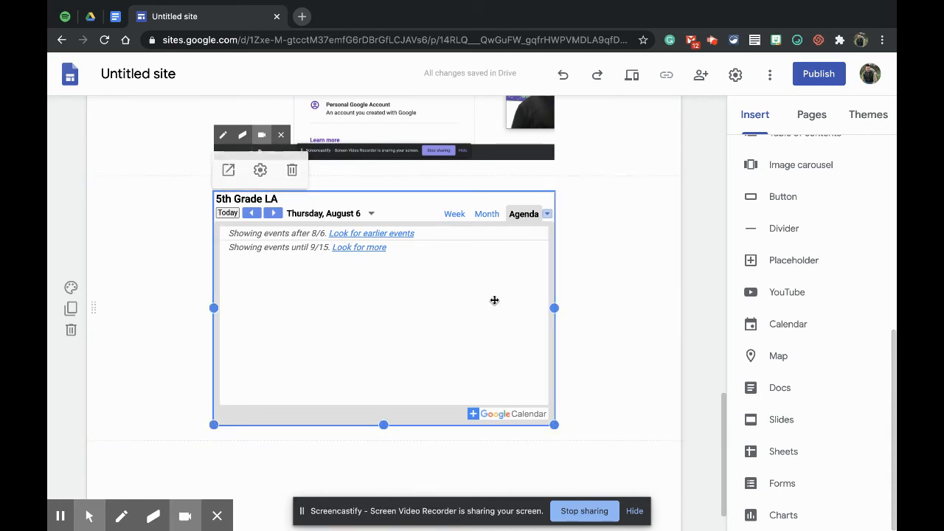
{"action": "left_click", "coordinate": [260, 171]}
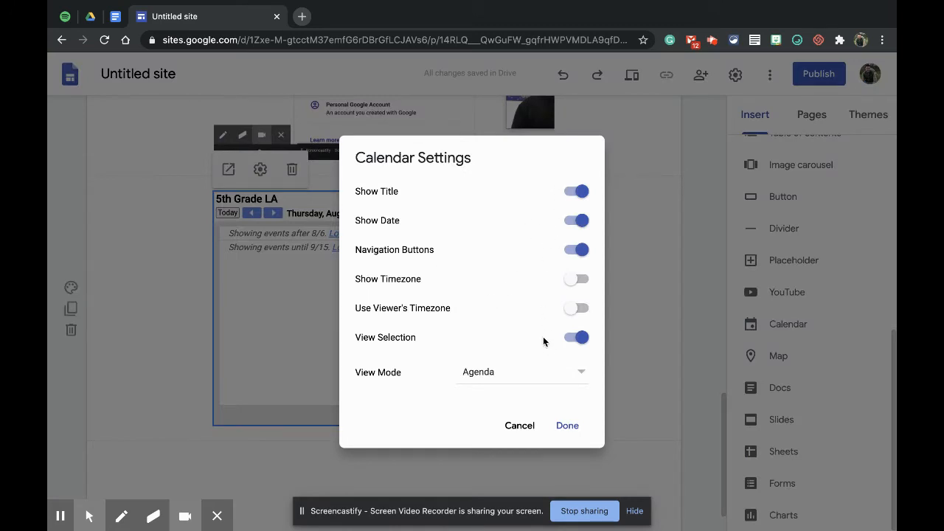
{"action": "left_click", "coordinate": [509, 375]}
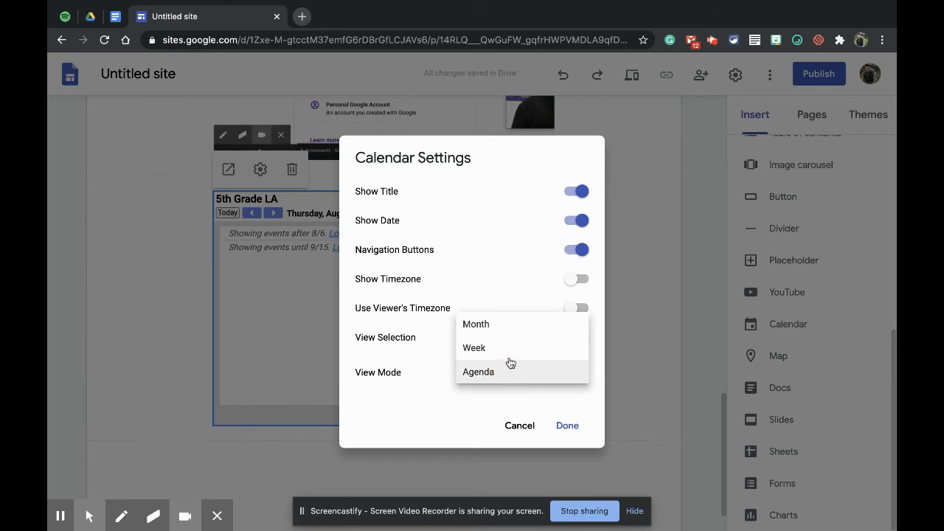
{"action": "left_click", "coordinate": [508, 350]}
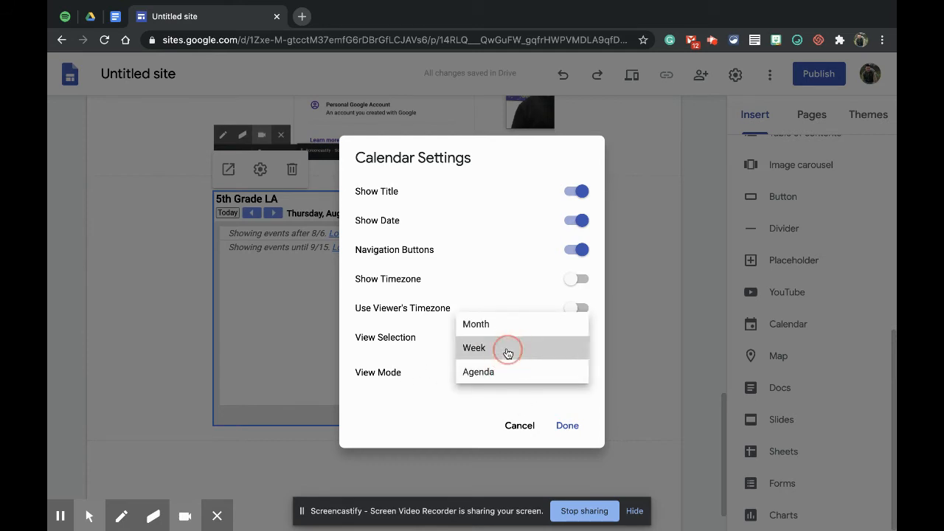
{"action": "left_click", "coordinate": [564, 423]}
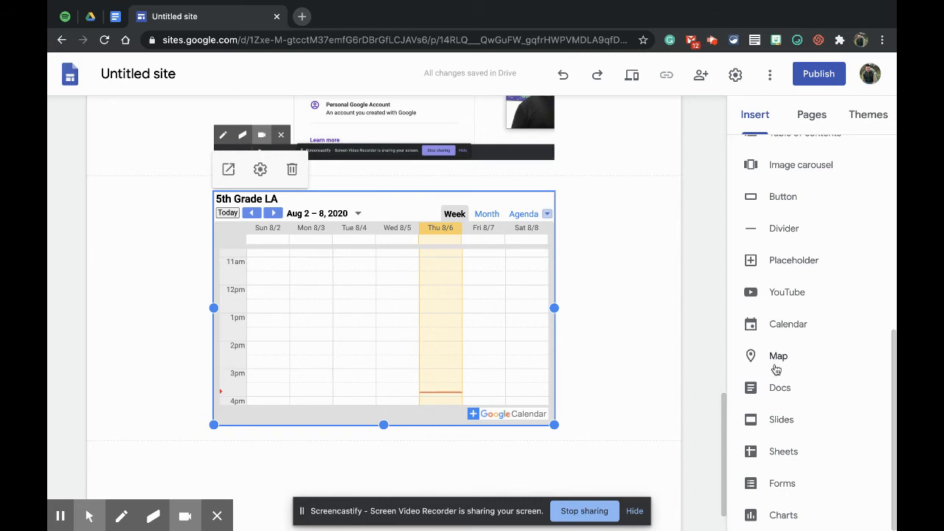
Step: Insert today's Google Doc whose name begins with "THU 8/6/20 A" below the calendar and close the document picker
{"action": "scroll", "coordinate": [666, 428], "scroll_direction": "down", "scroll_amount": 1}
{"action": "left_click", "coordinate": [788, 392]}
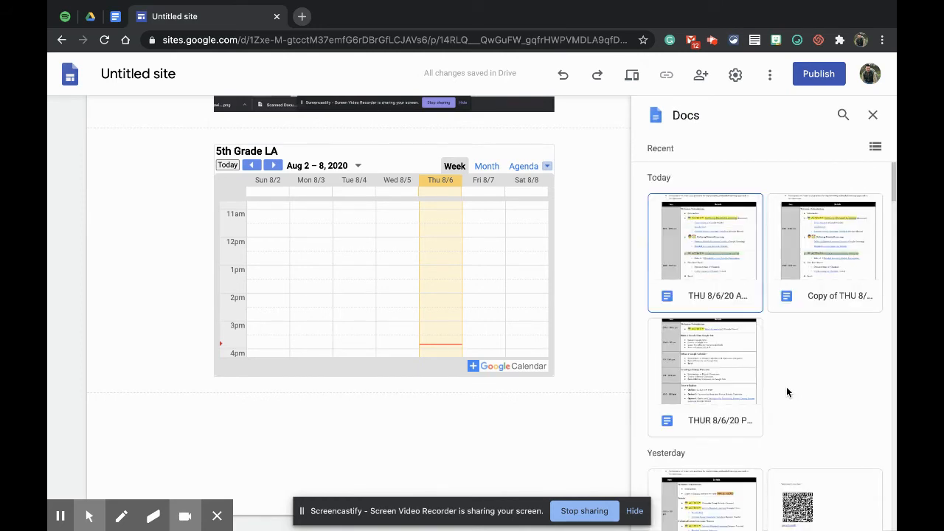
{"action": "left_click", "coordinate": [710, 258]}
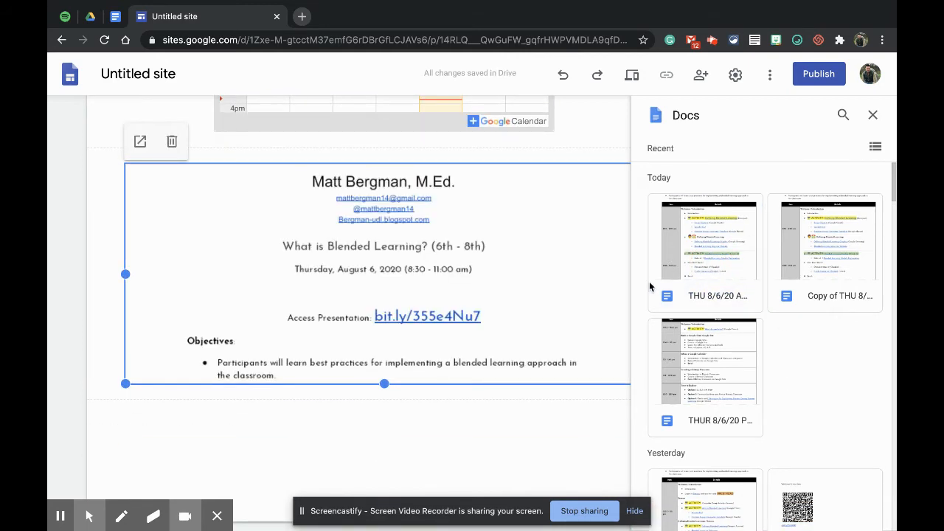
{"action": "left_click", "coordinate": [873, 115]}
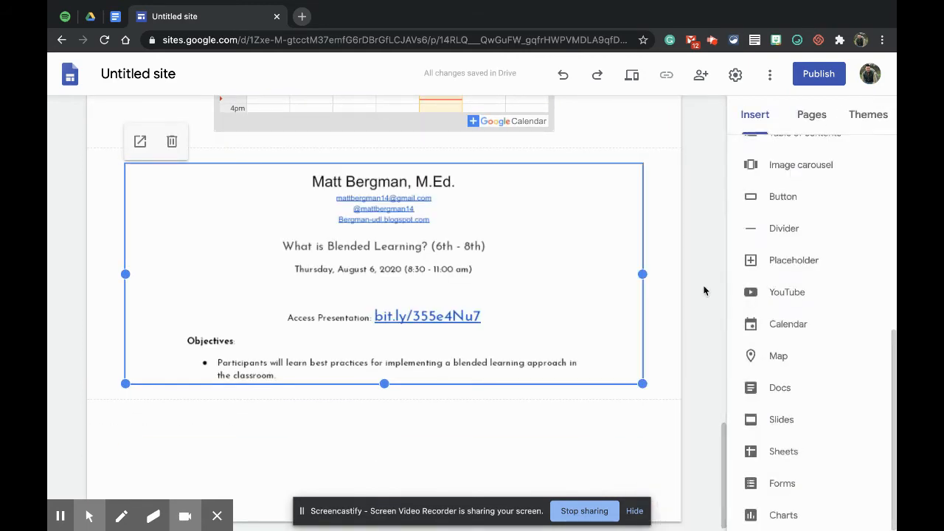
Step: Lengthen the embedded document at full content width until its 8:30 - 9:00 am agenda row shows, and deselect it
{"action": "left_click_drag", "start_coordinate": [642, 383], "coordinate": [629, 488]}
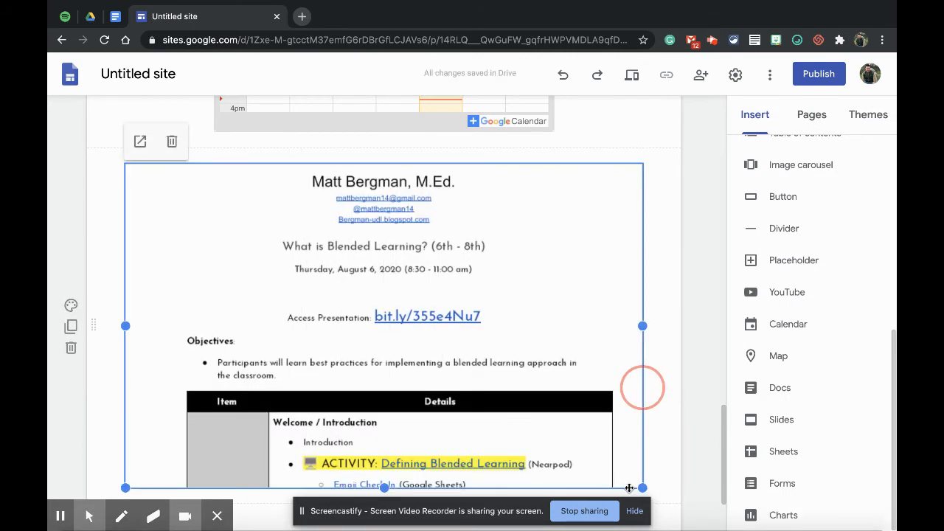
{"action": "scroll", "coordinate": [628, 487], "scroll_direction": "down", "scroll_amount": 3}
{"action": "left_click_drag", "start_coordinate": [636, 367], "coordinate": [632, 458]}
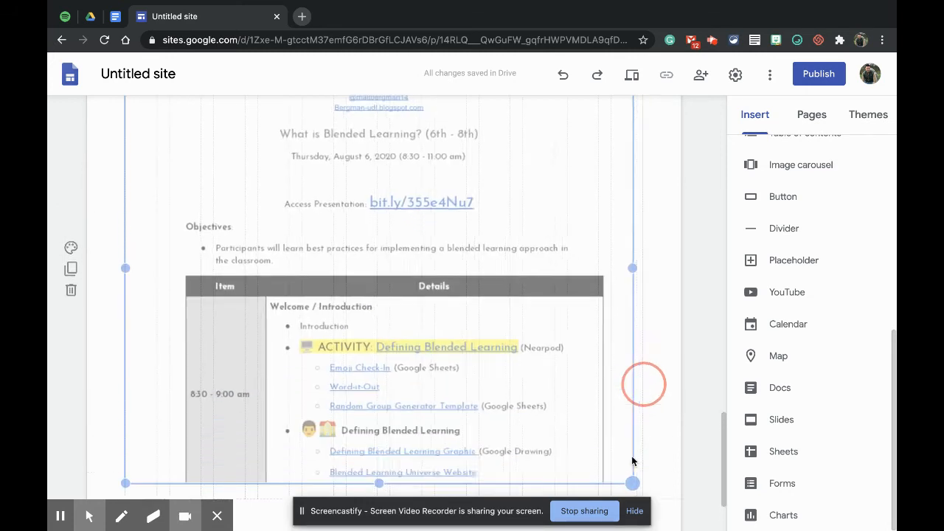
{"action": "left_click", "coordinate": [631, 416]}
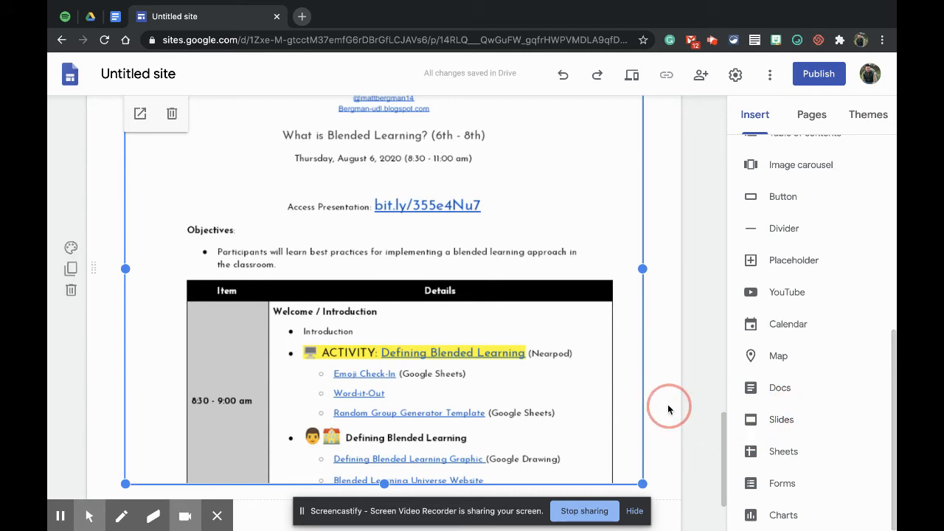
{"action": "scroll", "coordinate": [667, 406], "scroll_direction": "down", "scroll_amount": 3}
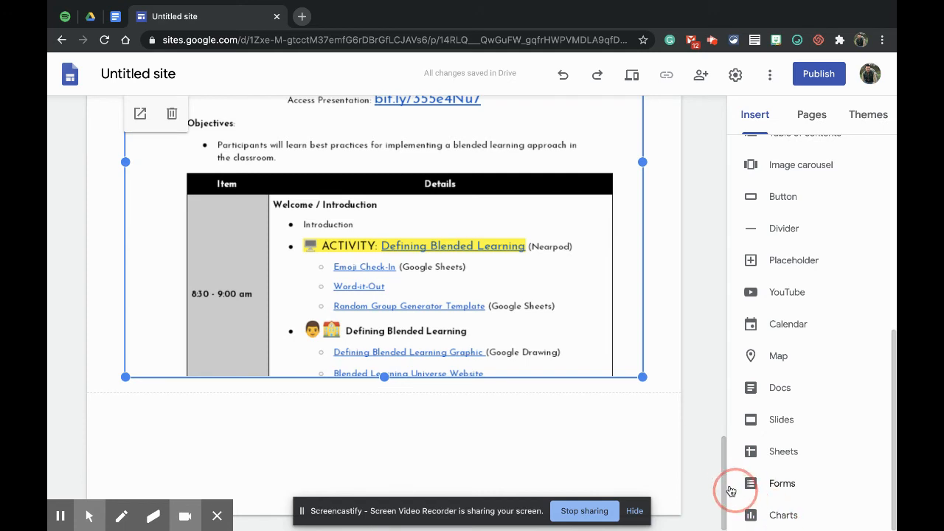
{"action": "left_click", "coordinate": [644, 431]}
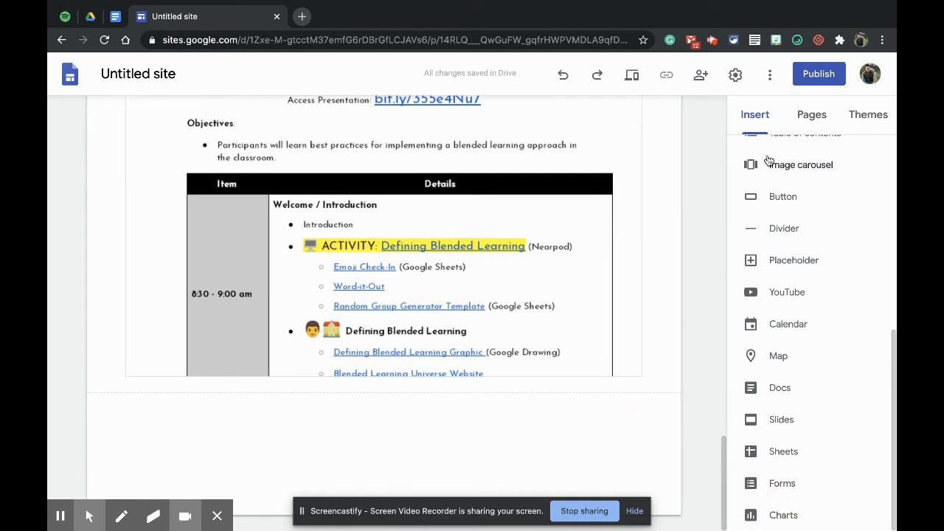
Step: Review the Restricted and Public viewing options for the published site, keep Public, and cancel publishing
{"action": "left_click", "coordinate": [822, 73]}
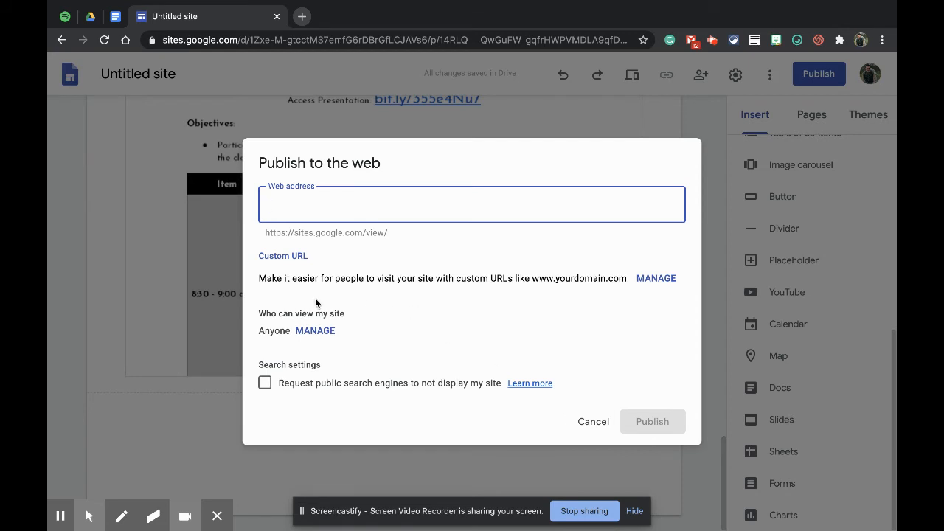
{"action": "left_click", "coordinate": [313, 331]}
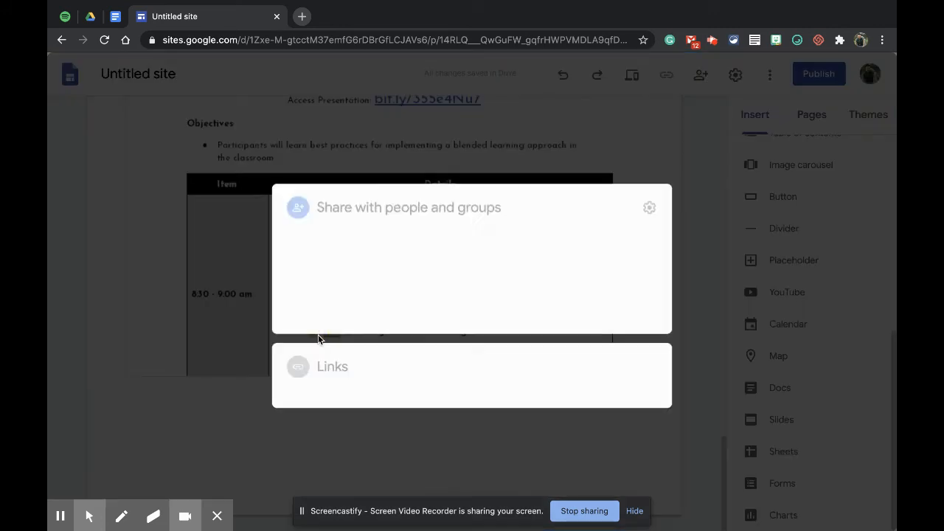
{"action": "left_click", "coordinate": [335, 394]}
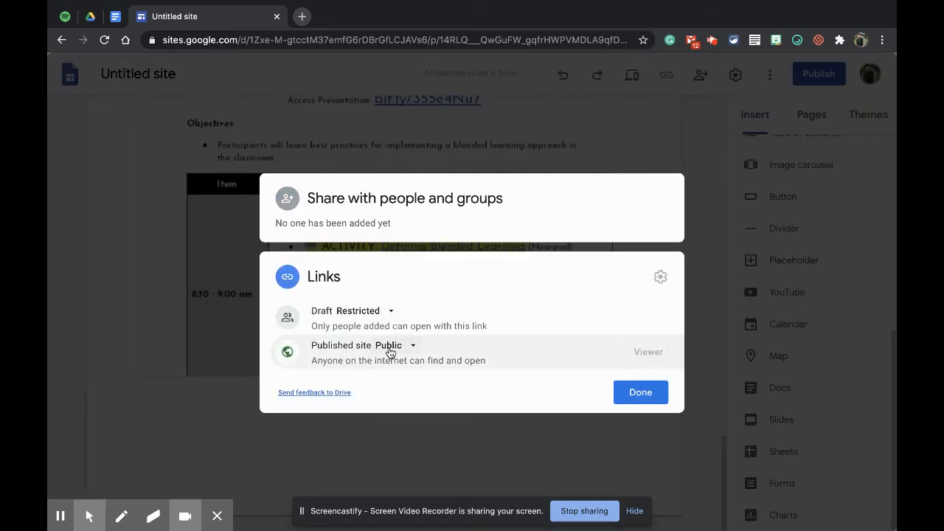
{"action": "left_click", "coordinate": [417, 355]}
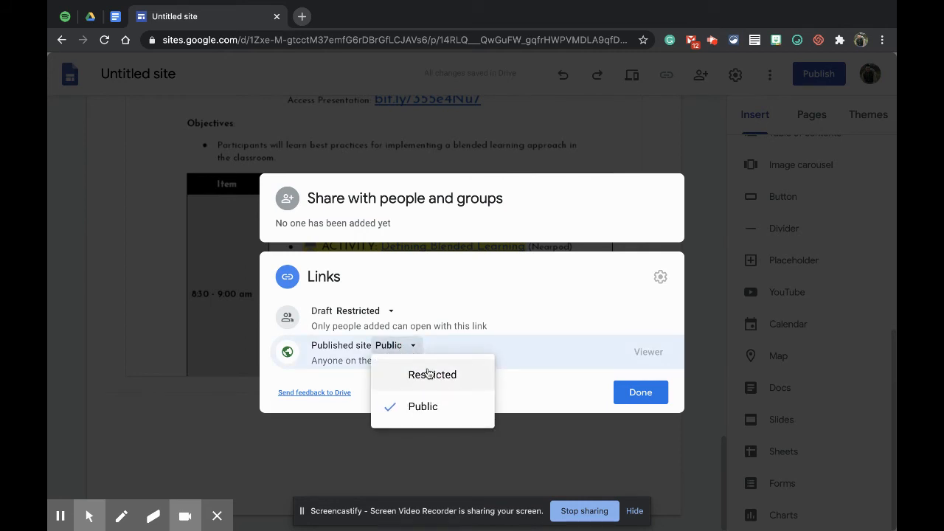
{"action": "left_click", "coordinate": [491, 332]}
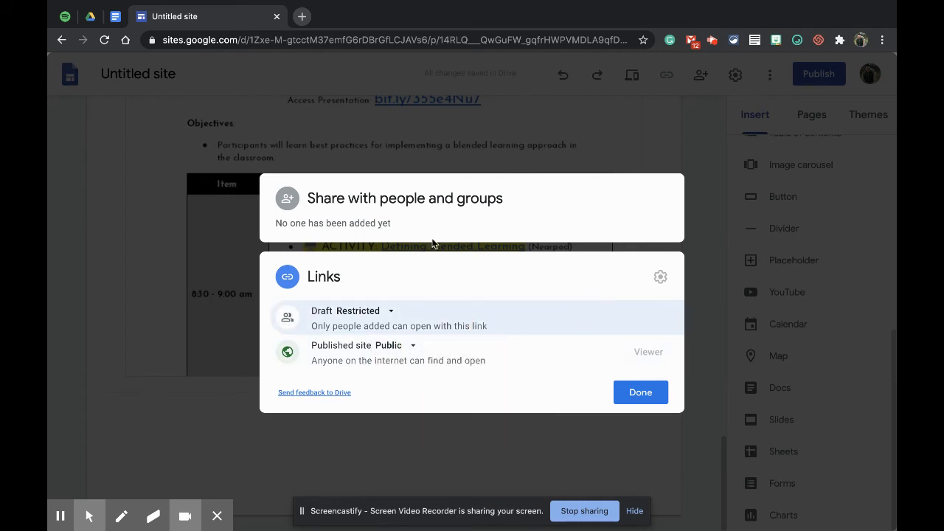
{"action": "left_click", "coordinate": [634, 399]}
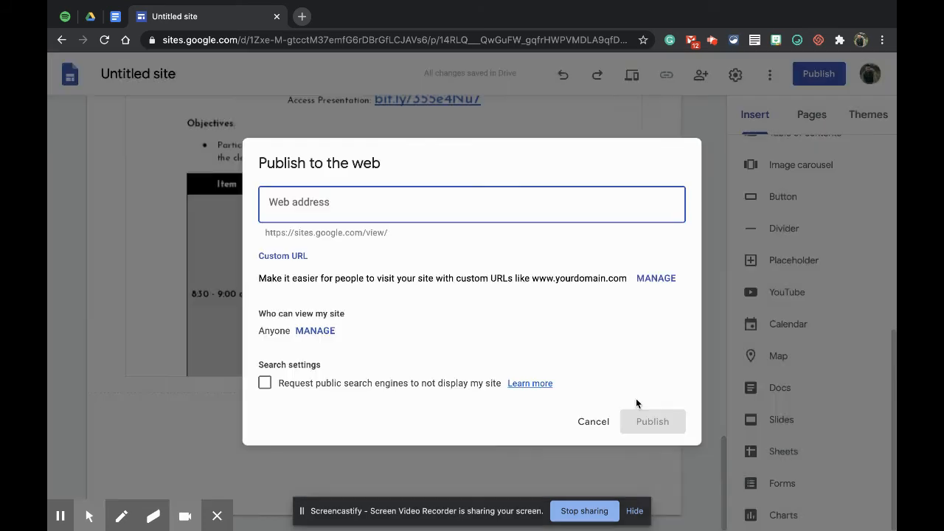
{"action": "left_click", "coordinate": [600, 422]}
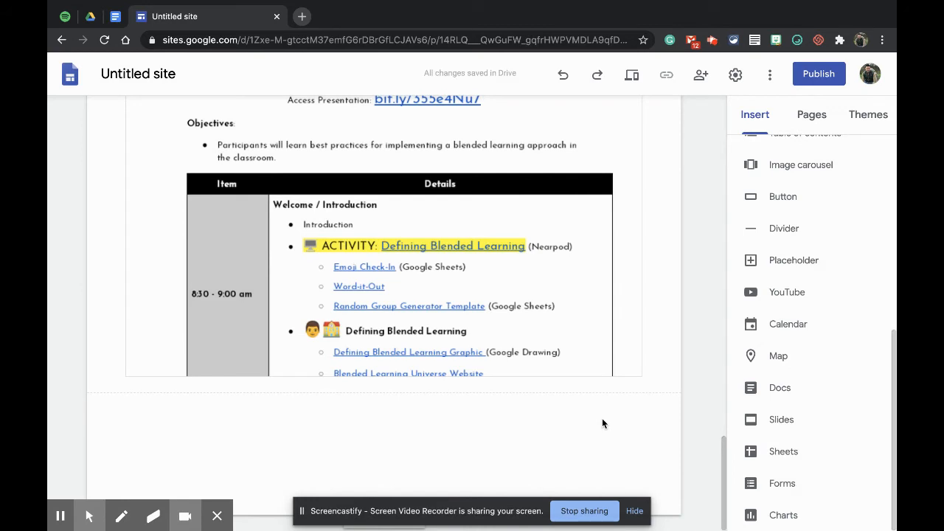
Step: Preview the site in phone, tablet and large-screen layouts
{"action": "left_click", "coordinate": [631, 76]}
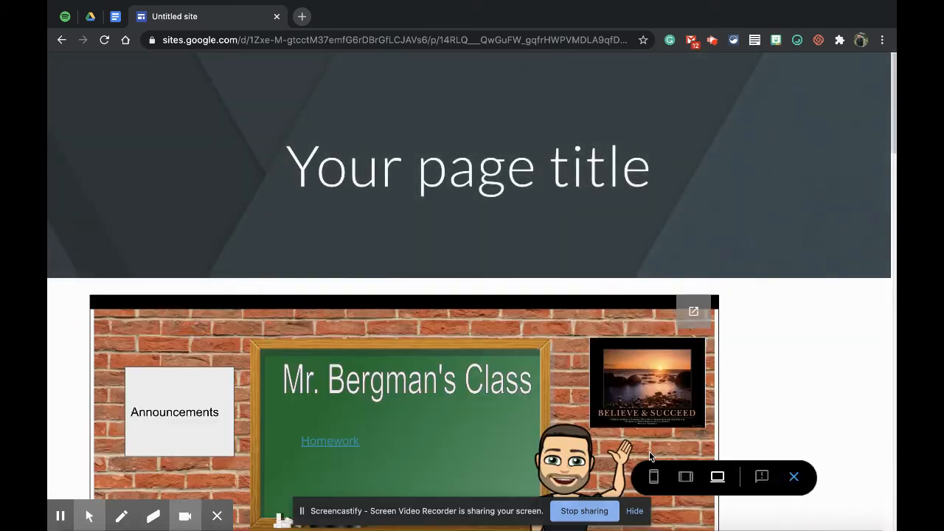
{"action": "left_click", "coordinate": [654, 478]}
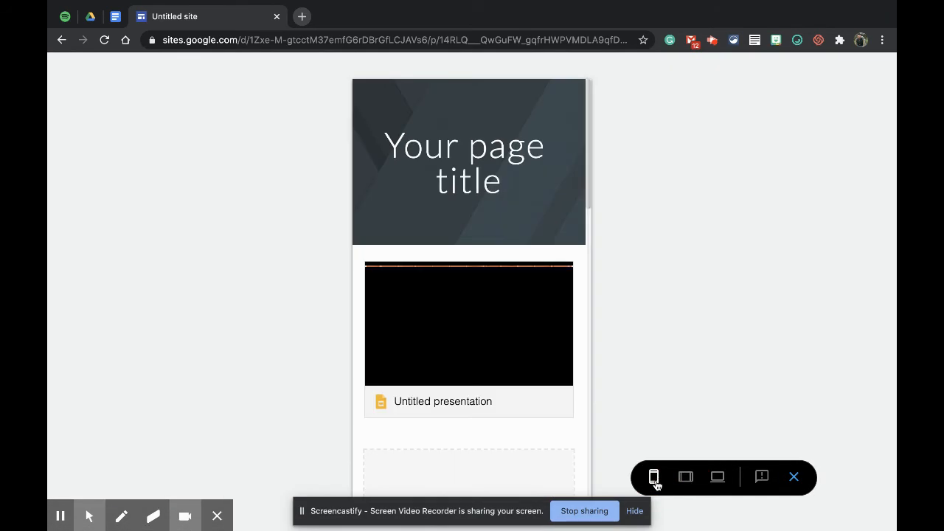
{"action": "left_click", "coordinate": [685, 478]}
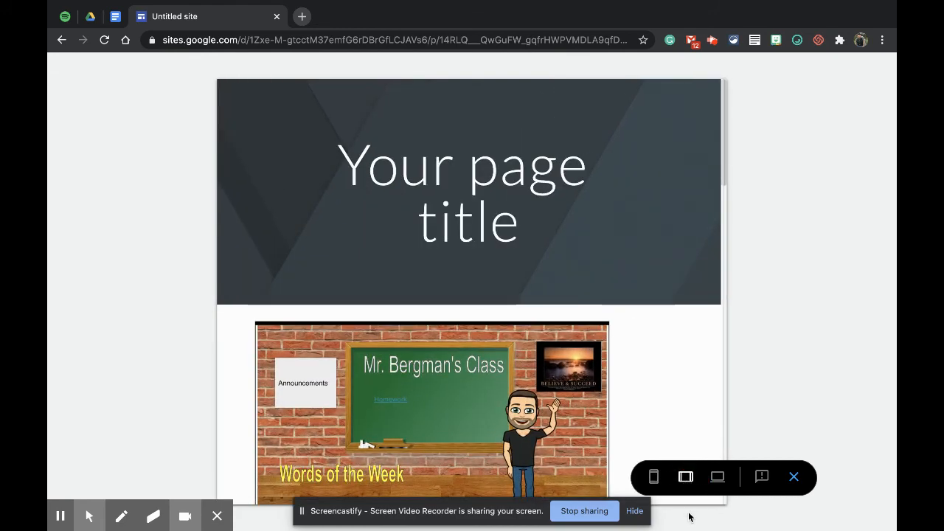
{"action": "left_click", "coordinate": [717, 477]}
Step: Look through the large-screen preview down to the embedded document, testing the collapsible text on the way, and exit the preview
{"action": "scroll", "coordinate": [745, 362], "scroll_direction": "down", "scroll_amount": 10}
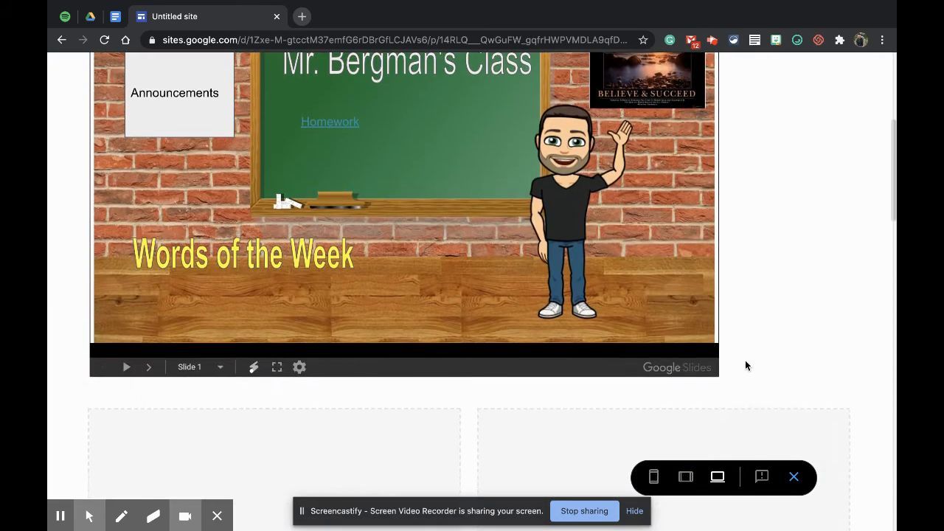
{"action": "scroll", "coordinate": [745, 365], "scroll_direction": "down", "scroll_amount": 3}
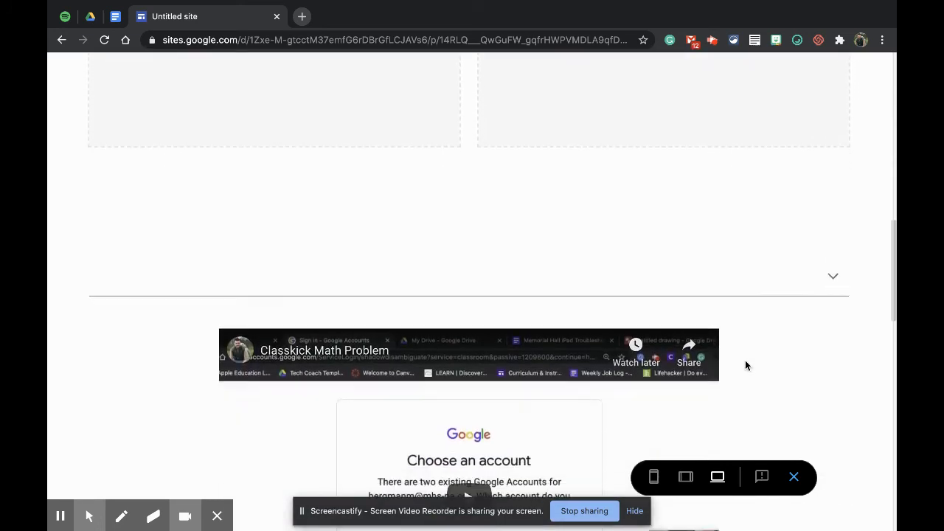
{"action": "left_click", "coordinate": [838, 205]}
{"action": "left_click", "coordinate": [838, 205]}
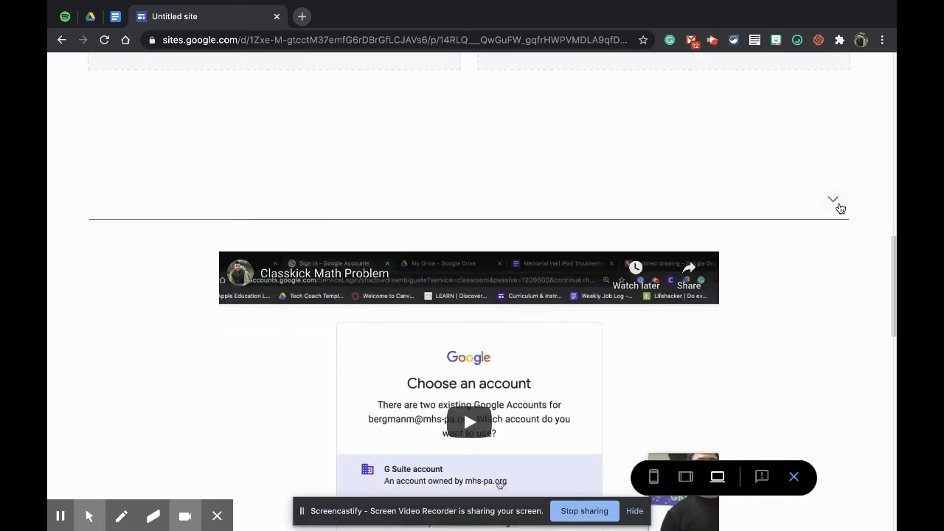
{"action": "scroll", "coordinate": [826, 277], "scroll_direction": "down", "scroll_amount": 5}
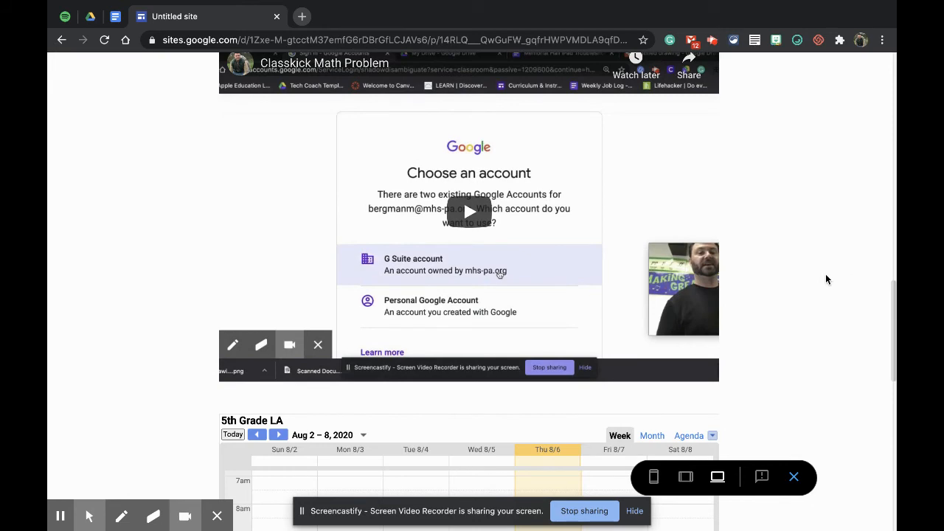
{"action": "scroll", "coordinate": [826, 277], "scroll_direction": "down", "scroll_amount": 5}
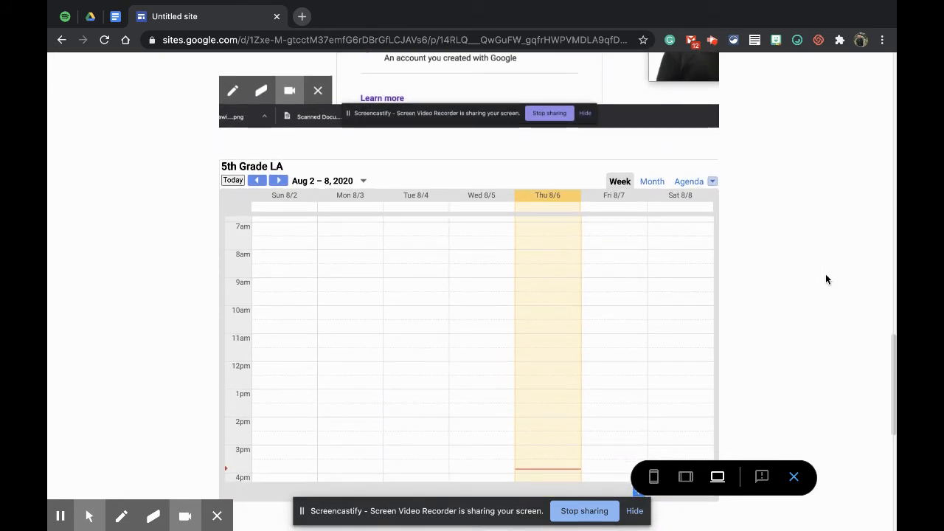
{"action": "scroll", "coordinate": [826, 276], "scroll_direction": "down", "scroll_amount": 10}
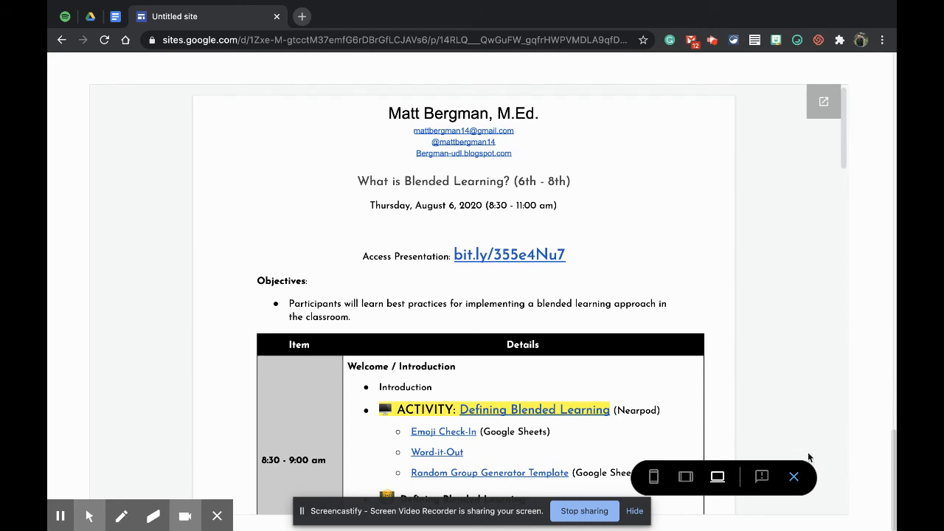
{"action": "left_click", "coordinate": [794, 477]}
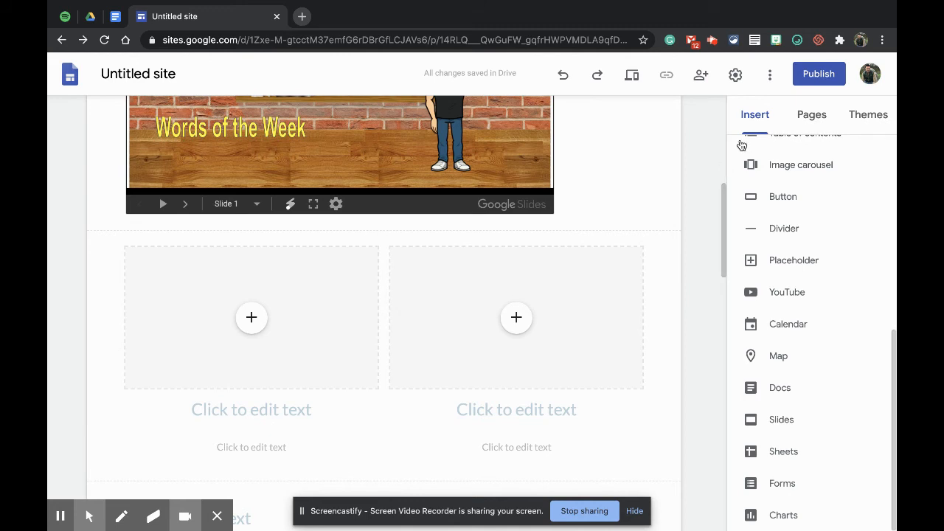
Step: Add a new page named Homework to the site and return to the Home page
{"action": "left_click", "coordinate": [813, 117]}
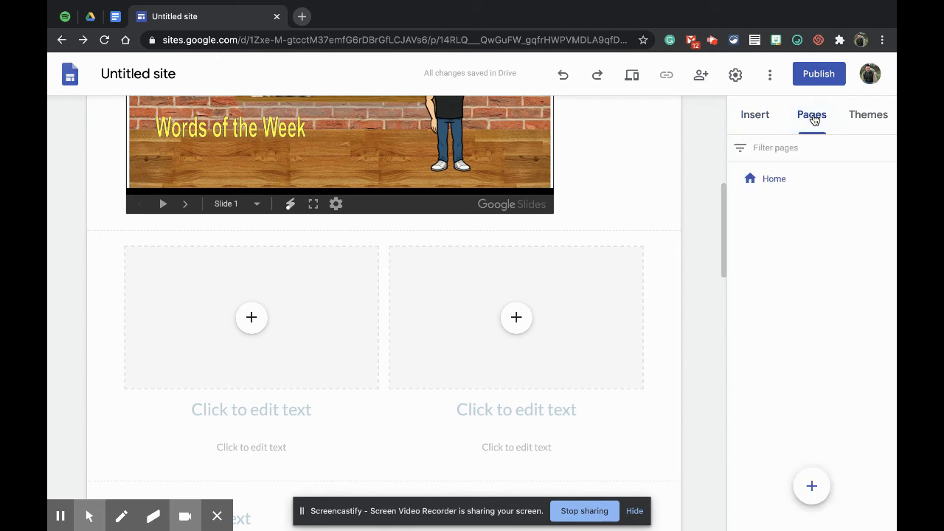
{"action": "left_click", "coordinate": [811, 485]}
{"action": "type", "text": "Homework"}
{"action": "left_click", "coordinate": [687, 281]}
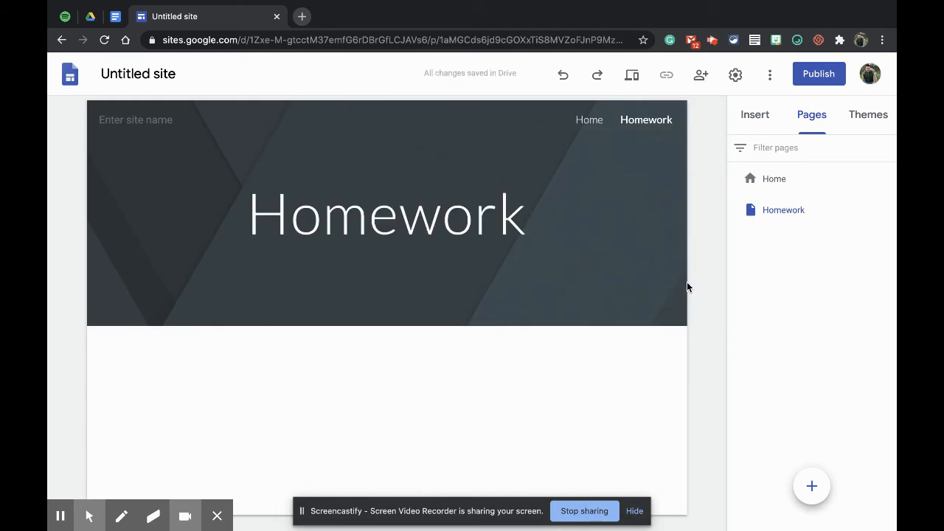
{"action": "left_click", "coordinate": [774, 188]}
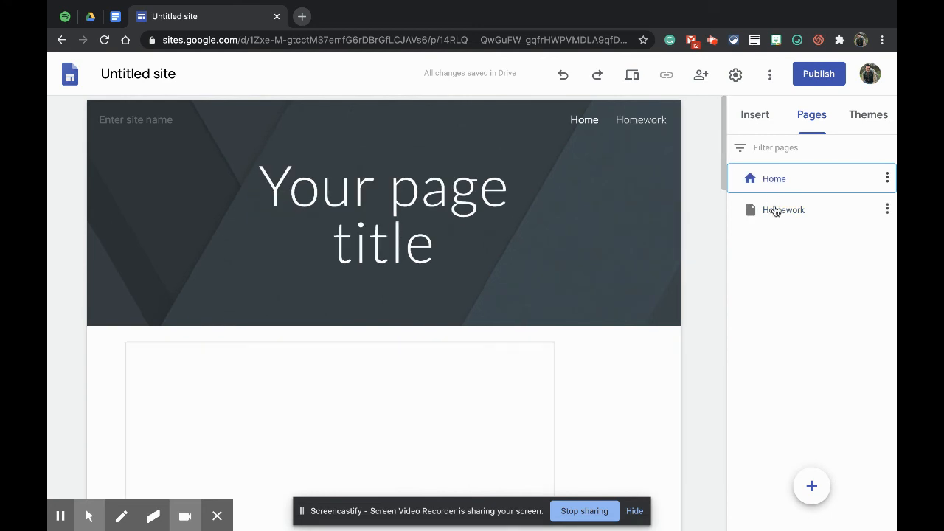
Step: Review the page options for the Homework page, such as hiding it from navigation, and dismiss them without choosing any
{"action": "left_click", "coordinate": [778, 213]}
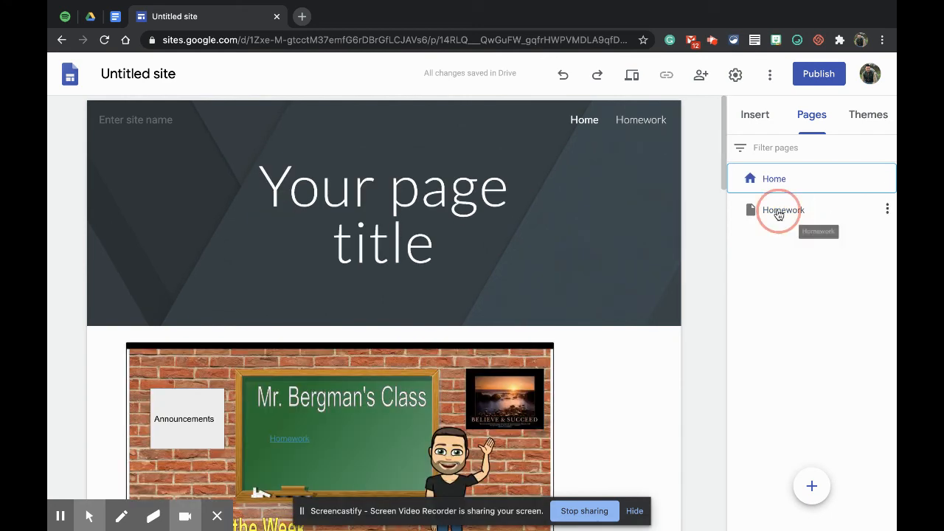
{"action": "left_click", "coordinate": [780, 181]}
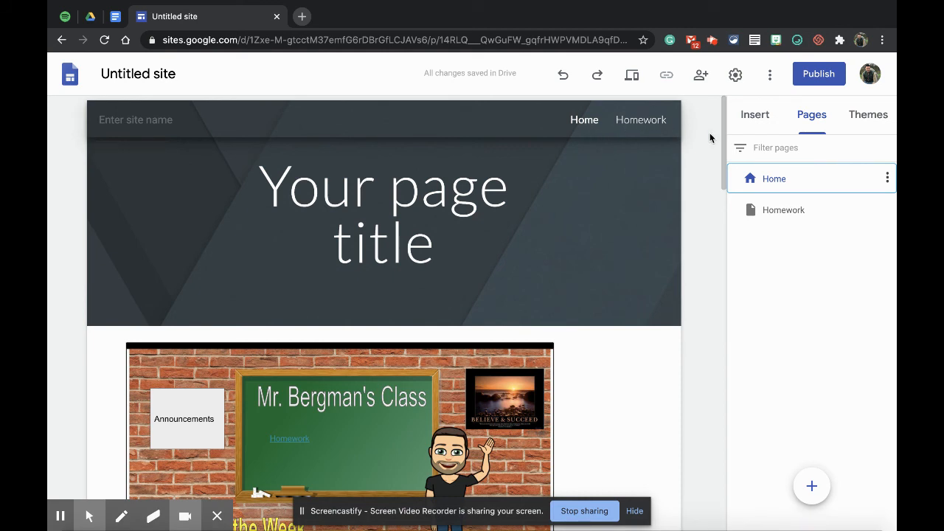
{"action": "left_click", "coordinate": [889, 212]}
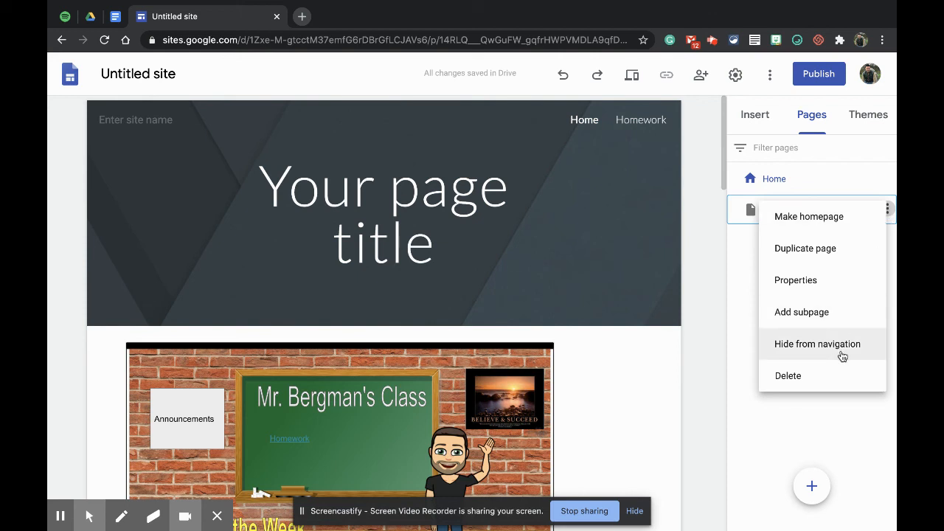
{"action": "left_click", "coordinate": [705, 385]}
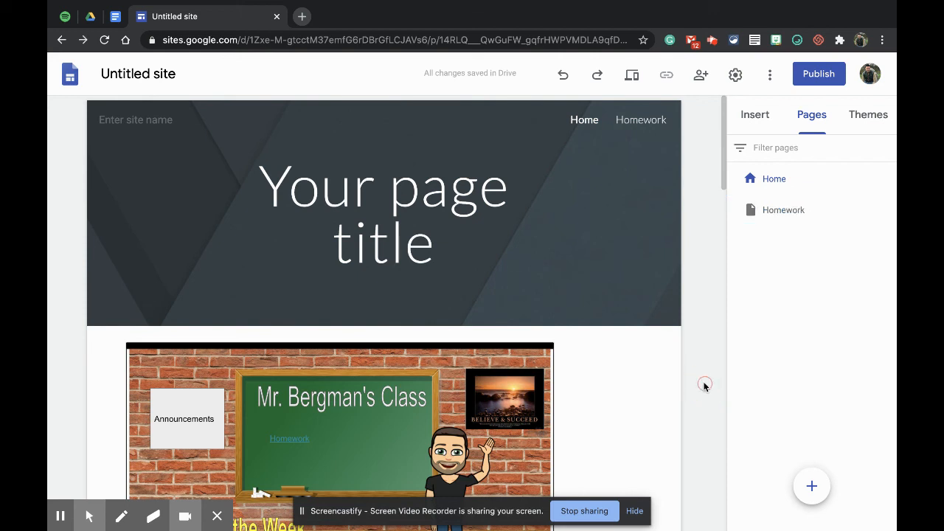
Step: Set the site's navigation mode to Side and try out the resulting navigation menu in the page header
{"action": "left_click", "coordinate": [737, 75]}
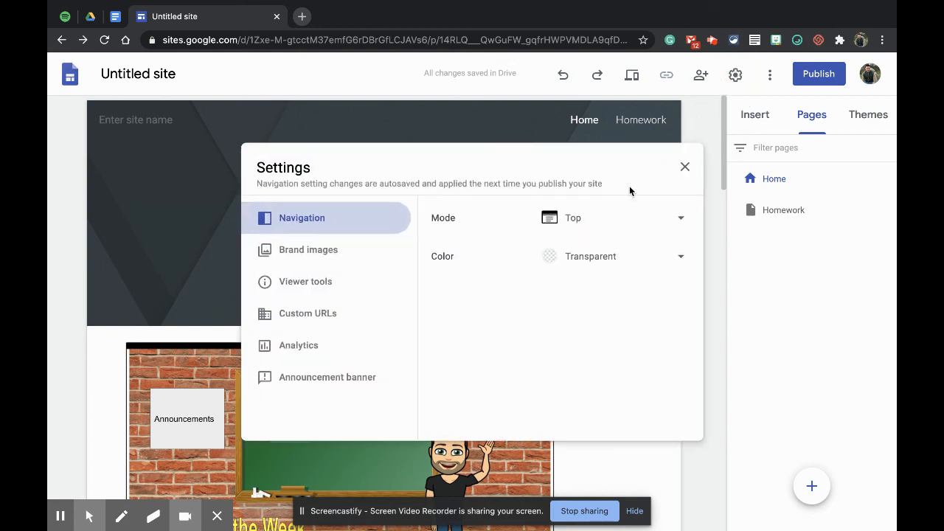
{"action": "left_click", "coordinate": [610, 215]}
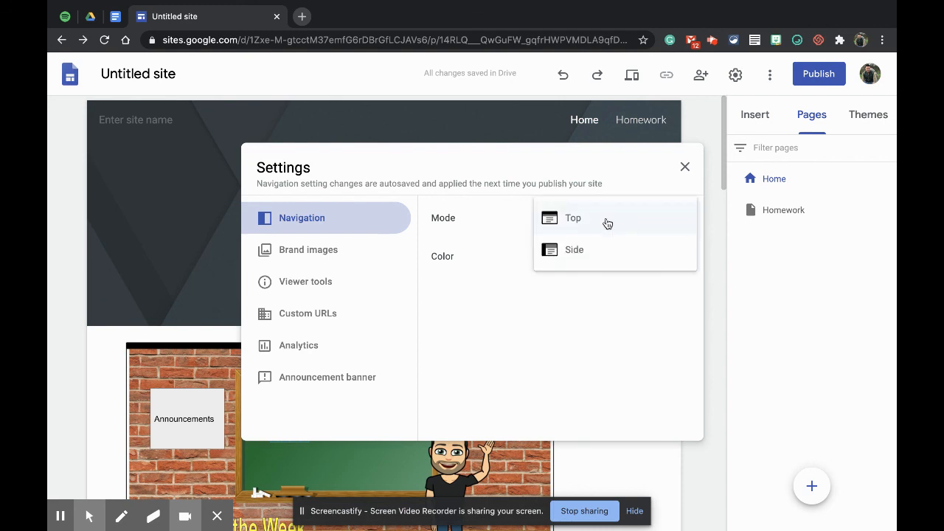
{"action": "left_click", "coordinate": [589, 252]}
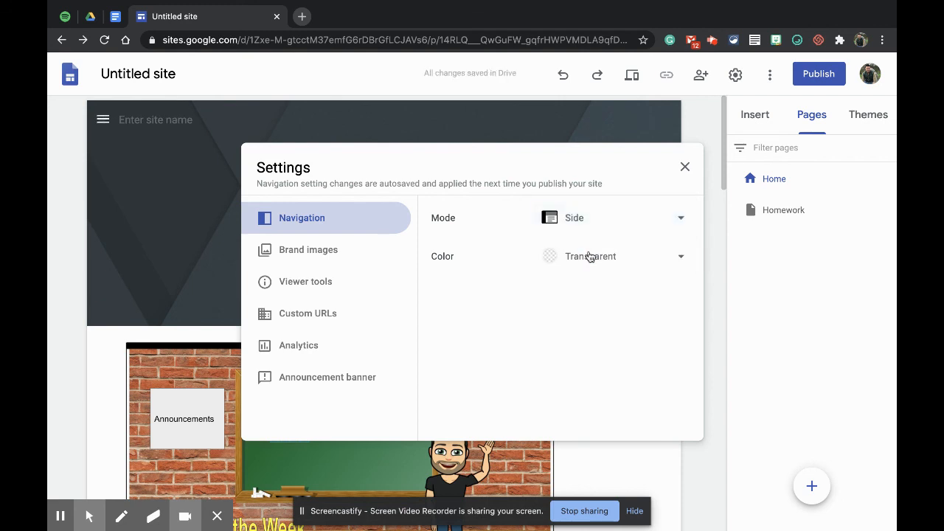
{"action": "left_click", "coordinate": [101, 119]}
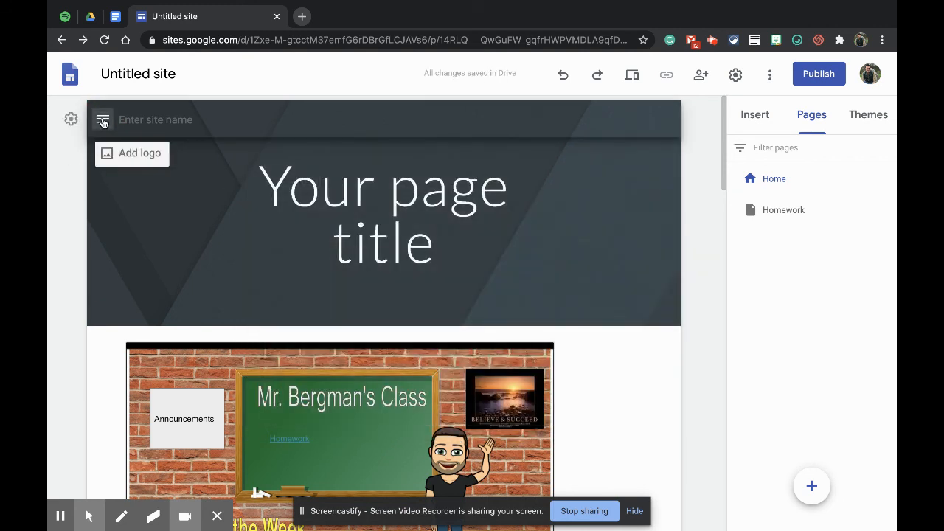
{"action": "left_click", "coordinate": [103, 120]}
{"action": "left_click", "coordinate": [103, 121]}
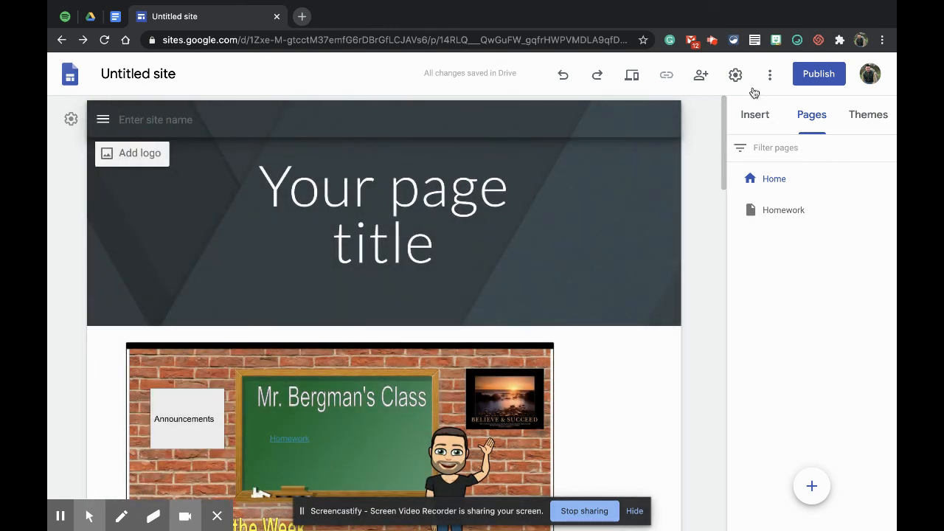
Step: Set the site's navigation mode back to Top and close the settings
{"action": "left_click", "coordinate": [735, 75]}
{"action": "left_click", "coordinate": [596, 218]}
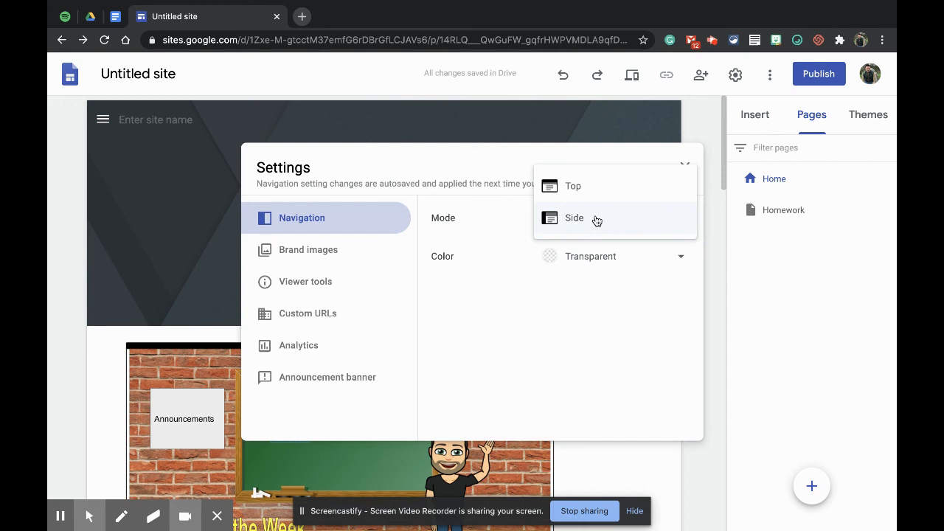
{"action": "left_click", "coordinate": [595, 188]}
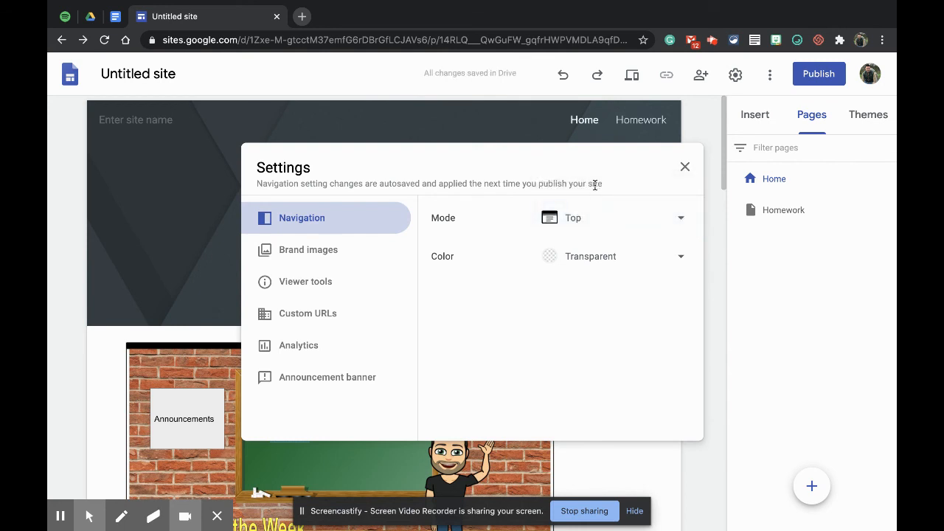
{"action": "left_click", "coordinate": [686, 166]}
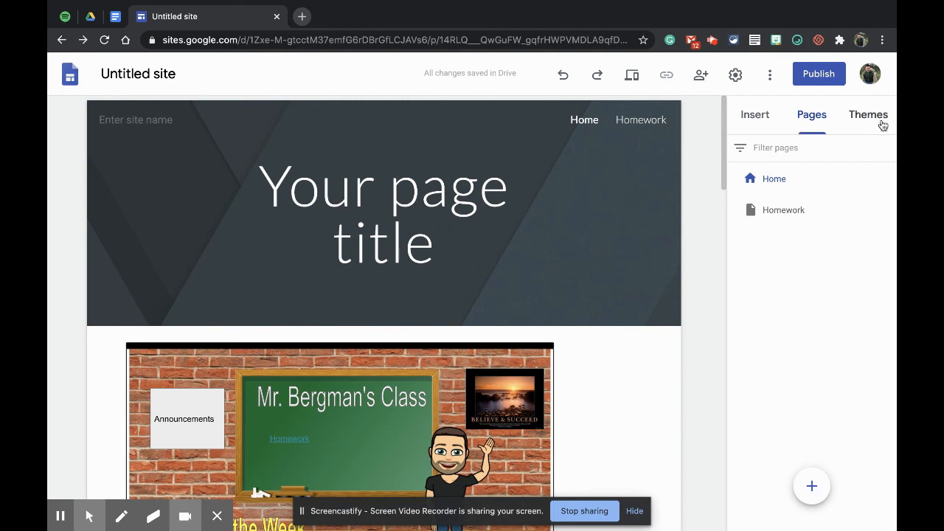
Step: Browse the available site themes without applying a different one
{"action": "left_click", "coordinate": [879, 123]}
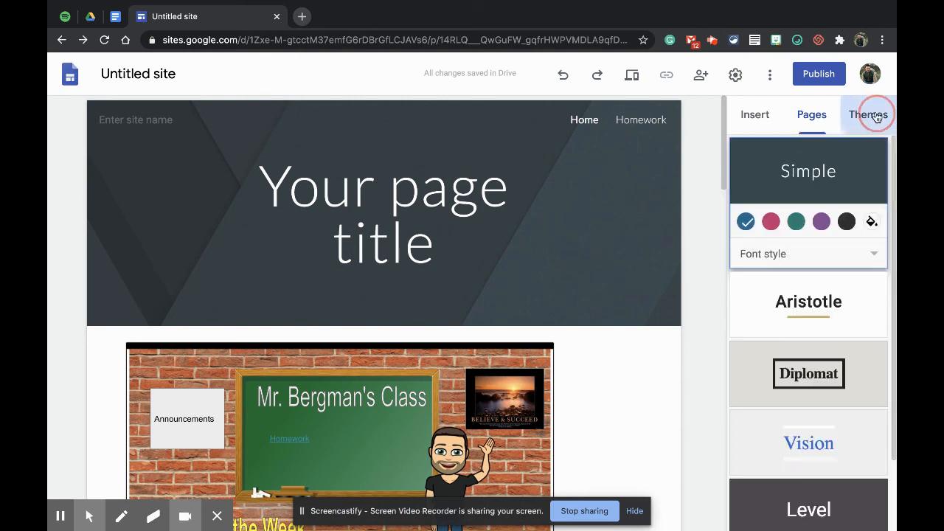
{"action": "scroll", "coordinate": [867, 339], "scroll_direction": "down", "scroll_amount": 2}
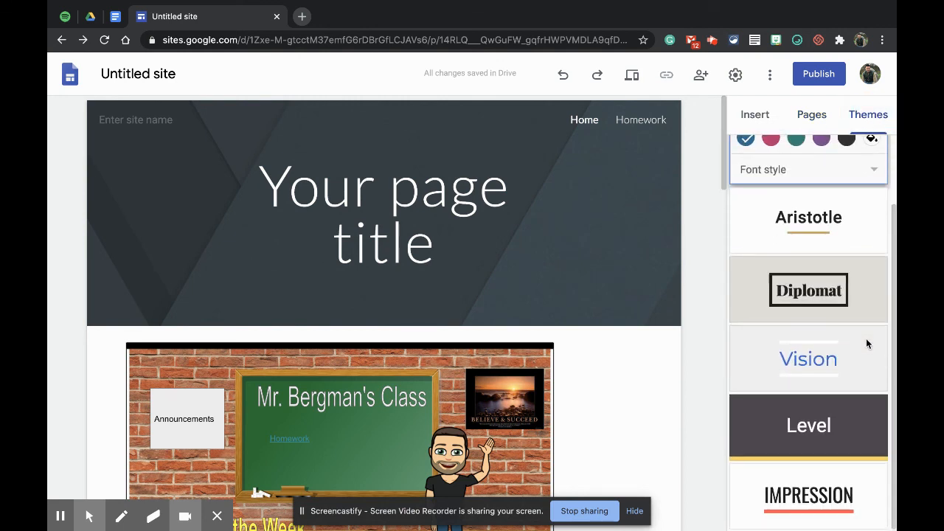
{"action": "scroll", "coordinate": [867, 344], "scroll_direction": "up", "scroll_amount": 2}
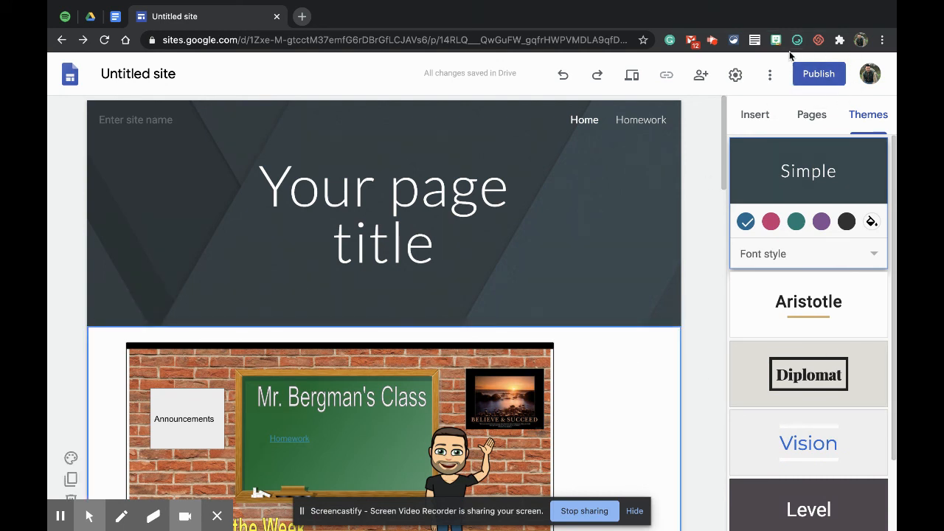
Step: Review the options for sharing the site with people and groups, and close them without adding anyone
{"action": "left_click", "coordinate": [700, 78]}
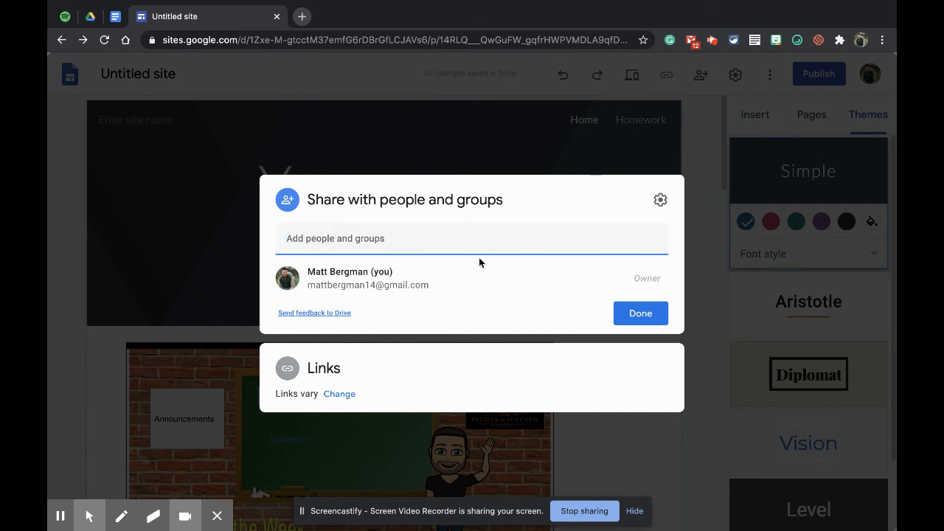
{"action": "left_click", "coordinate": [659, 158]}
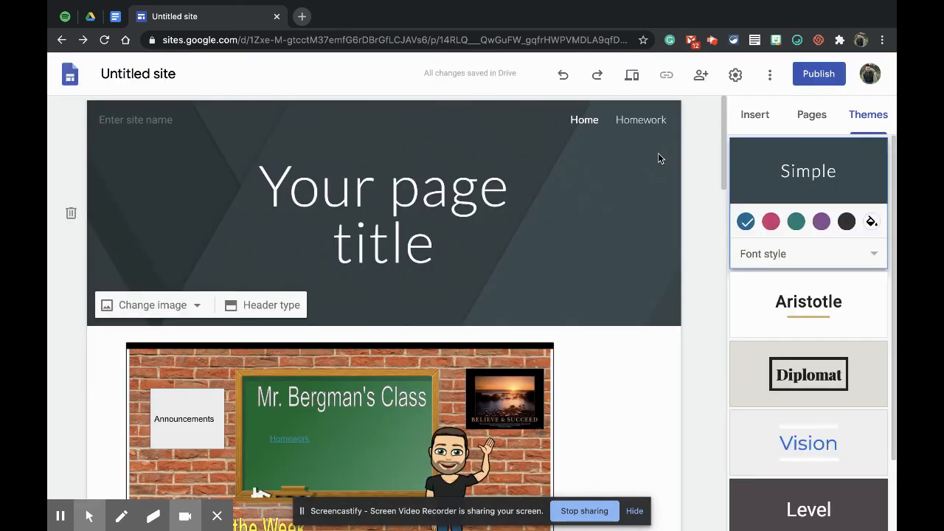